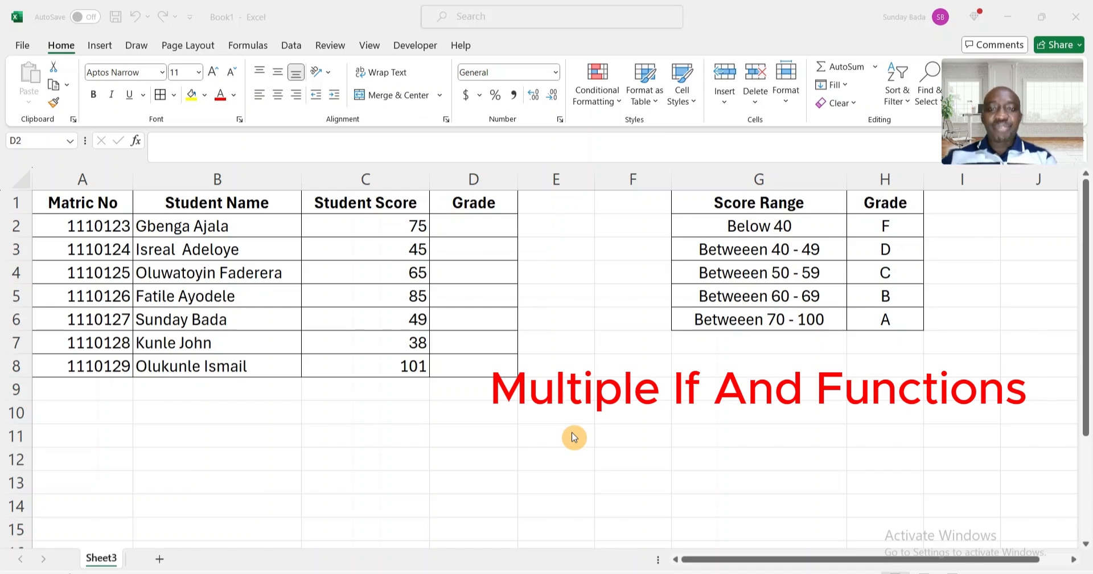
# Start an IF formula in the first Grade cell, D2, testing whether the score in C2 is below 40.
pyautogui.click(469, 232)
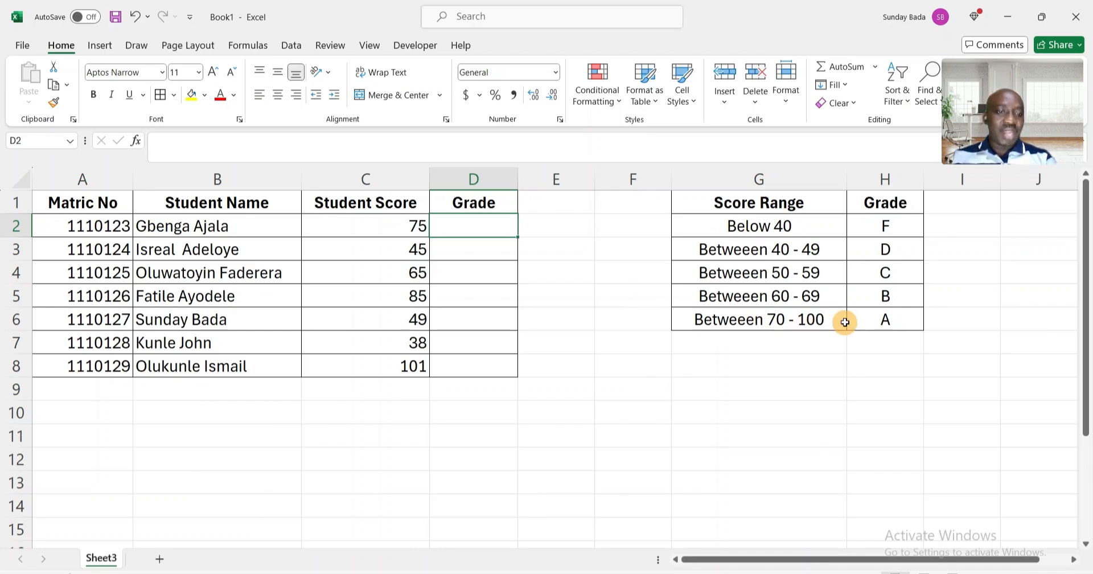
pyautogui.click(874, 320)
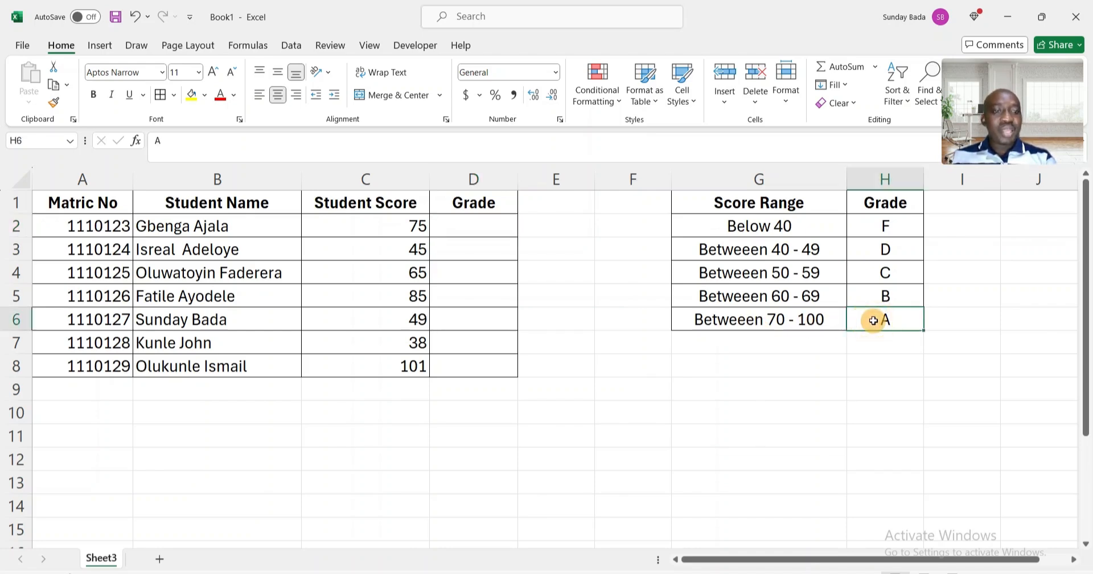
pyautogui.click(477, 225)
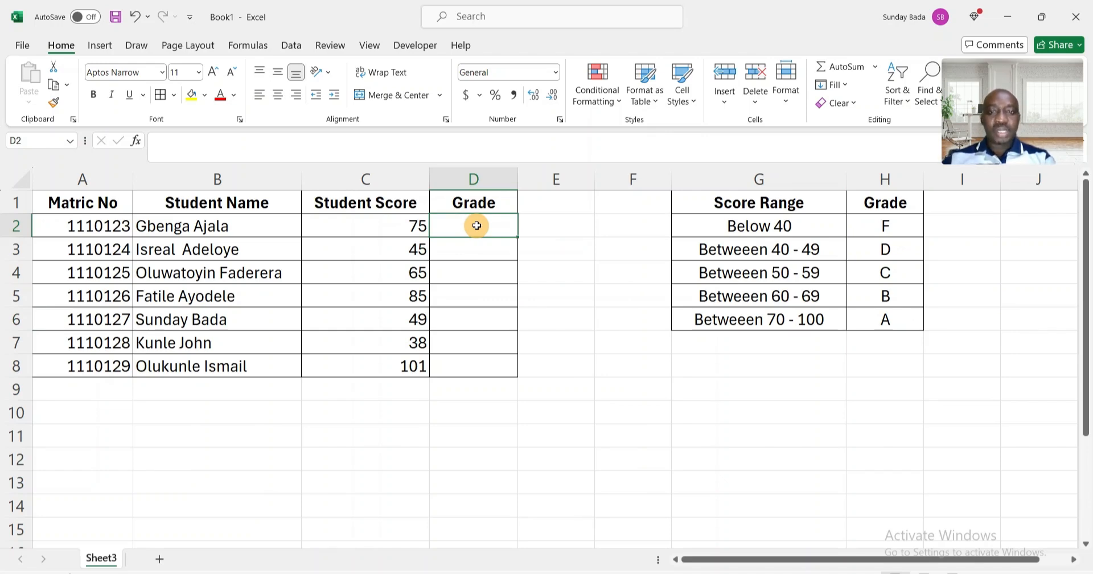
pyautogui.write('=I')
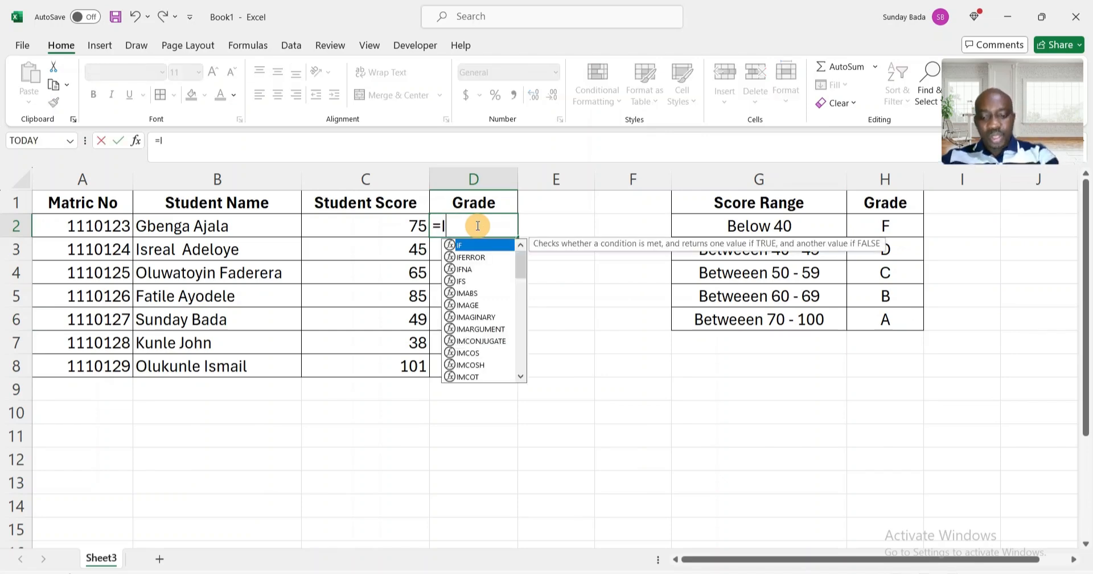
pyautogui.write('F(')
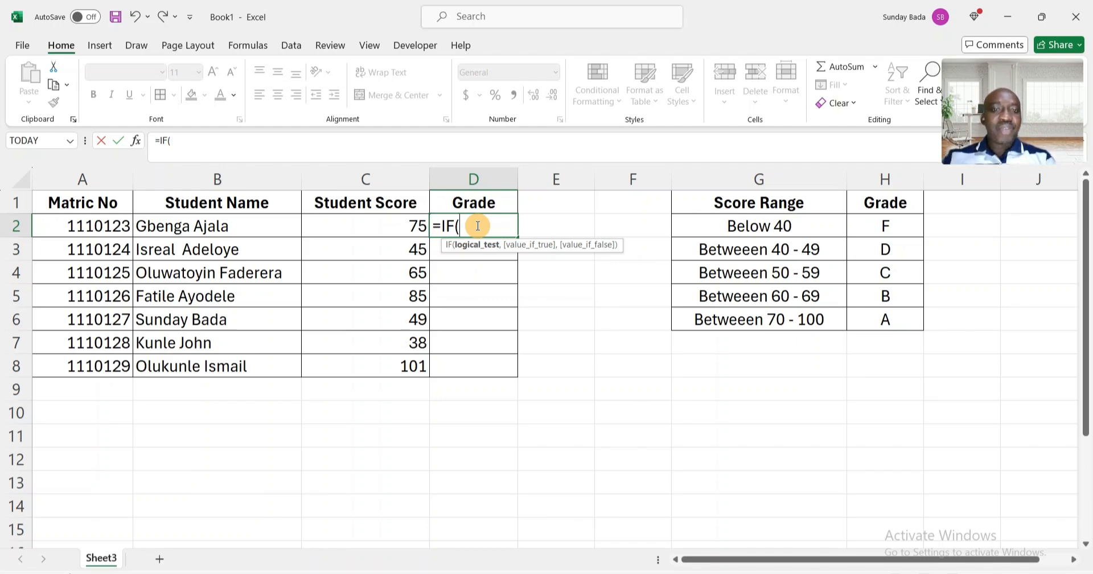
pyautogui.click(381, 225)
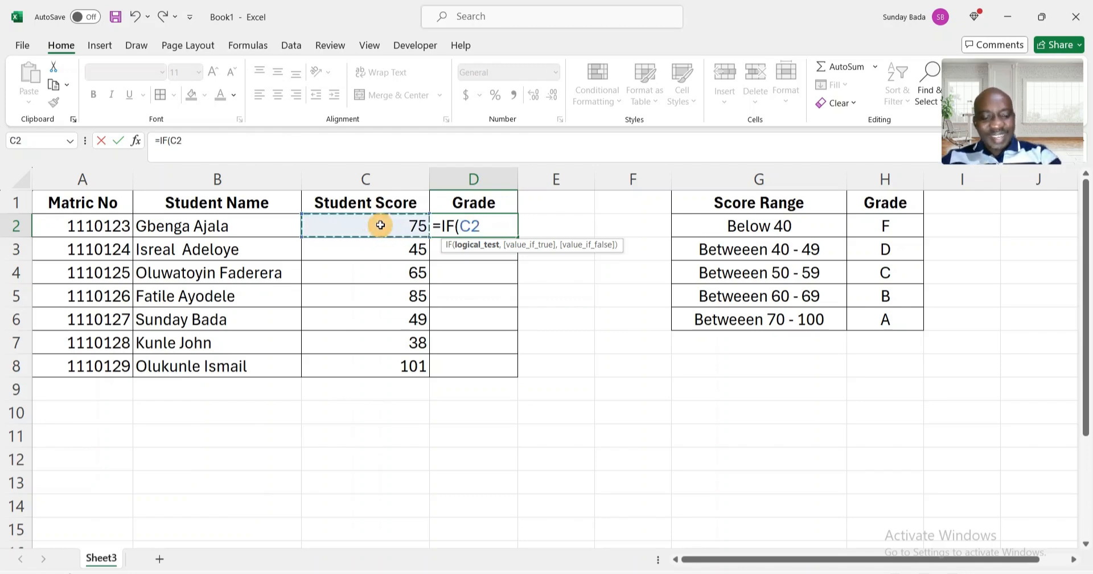
pyautogui.write('<')
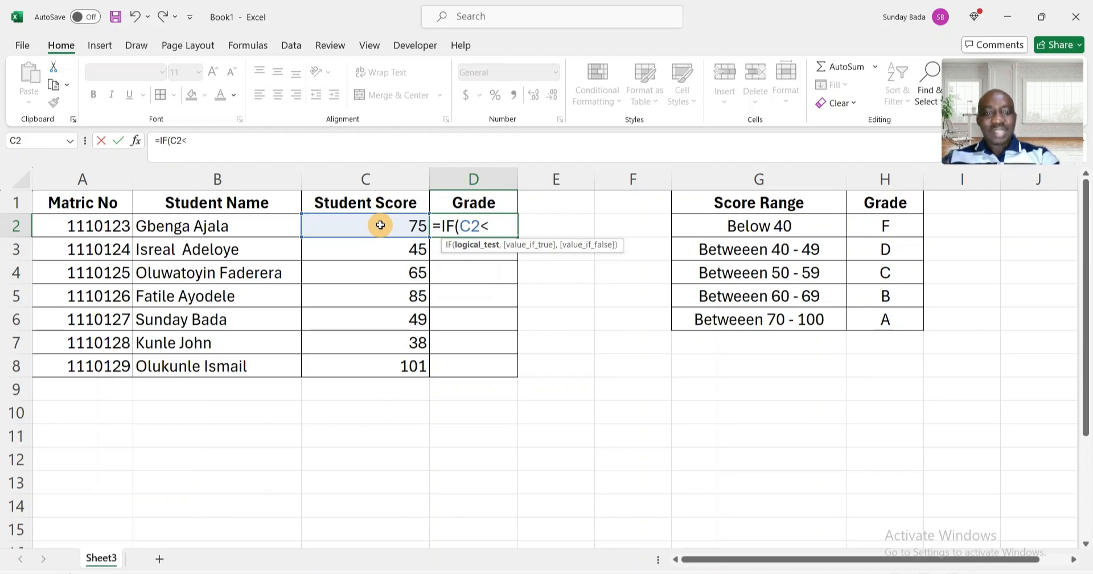
pyautogui.write('40')
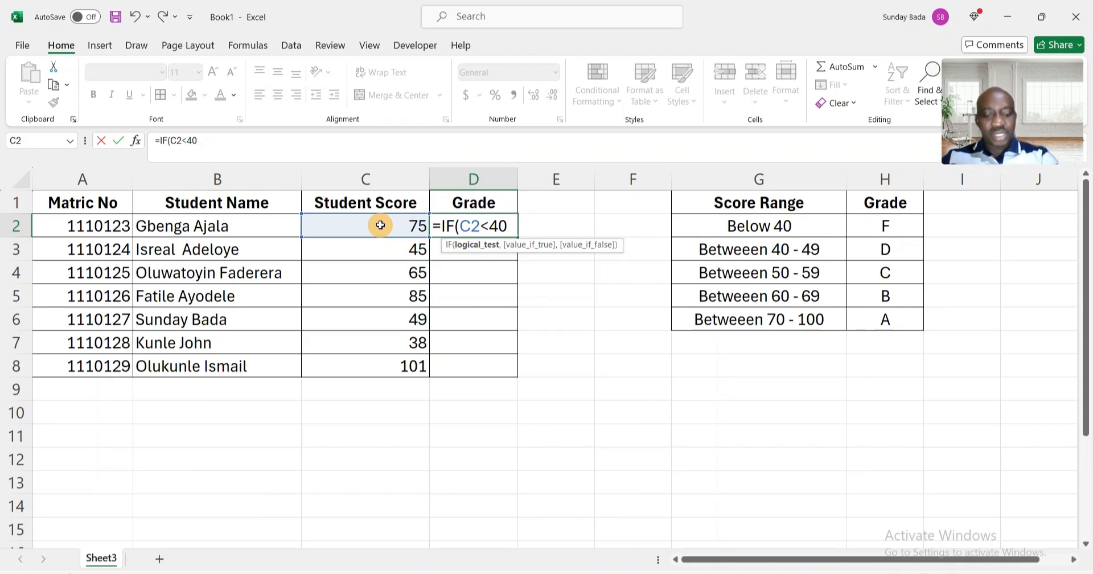
# Make the formula return "F" when that condition holds, ready for the next argument.
pyautogui.write(',')
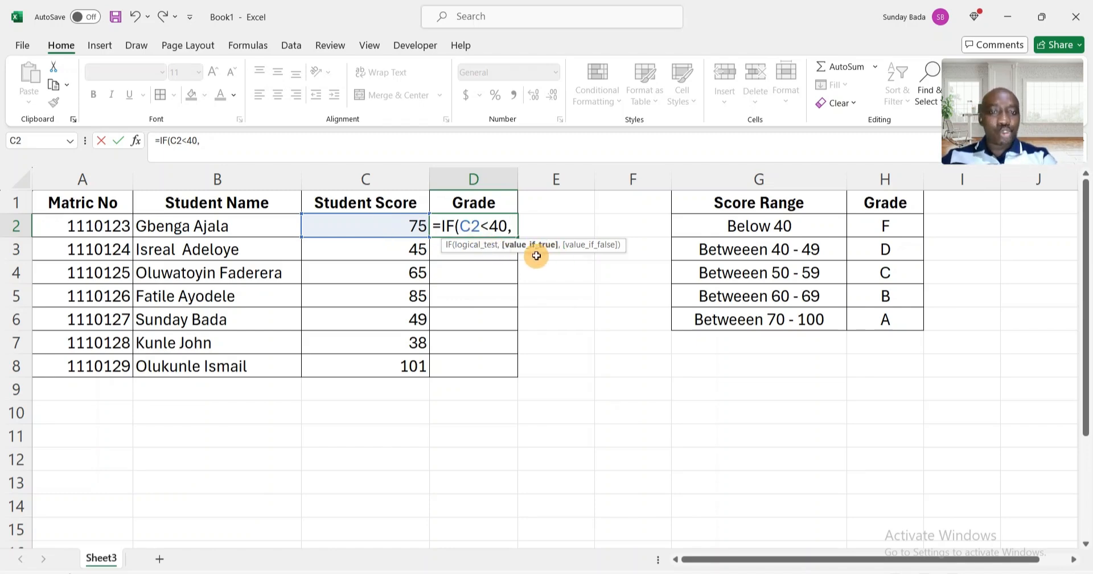
pyautogui.write('"')
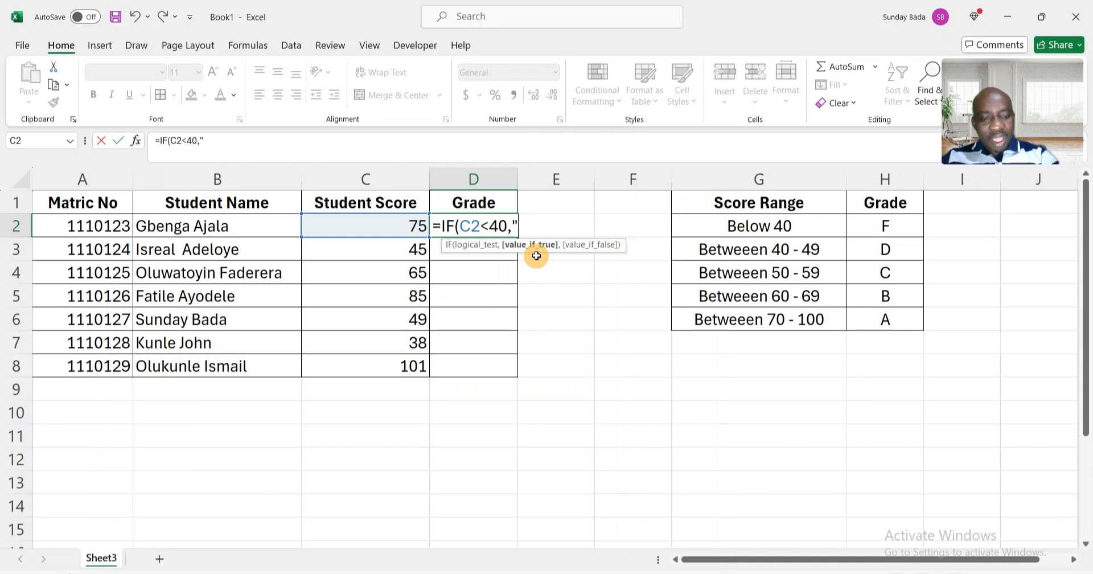
pyautogui.write('F')
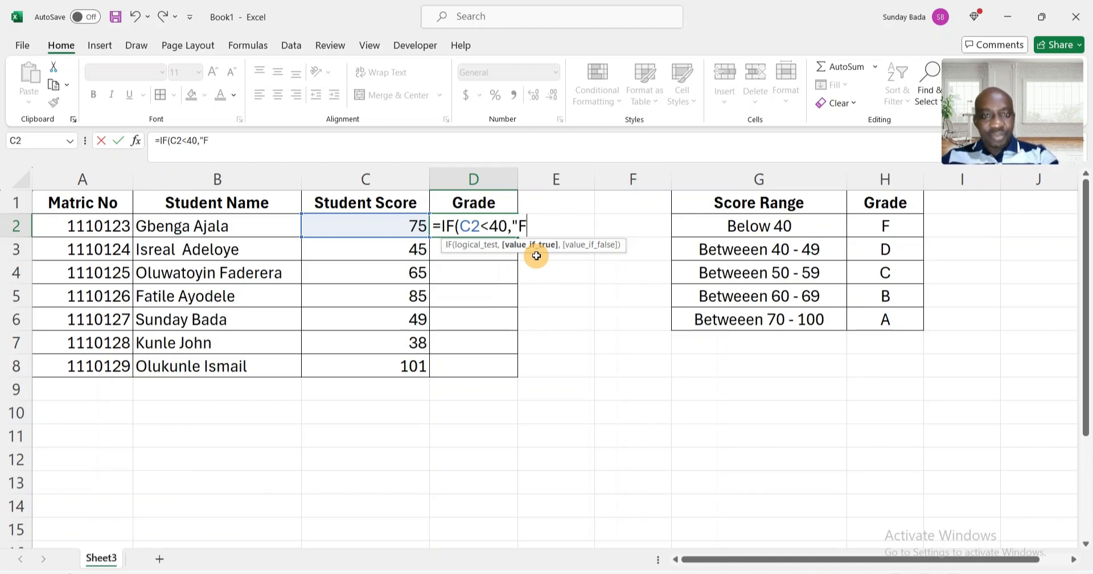
pyautogui.write('"')
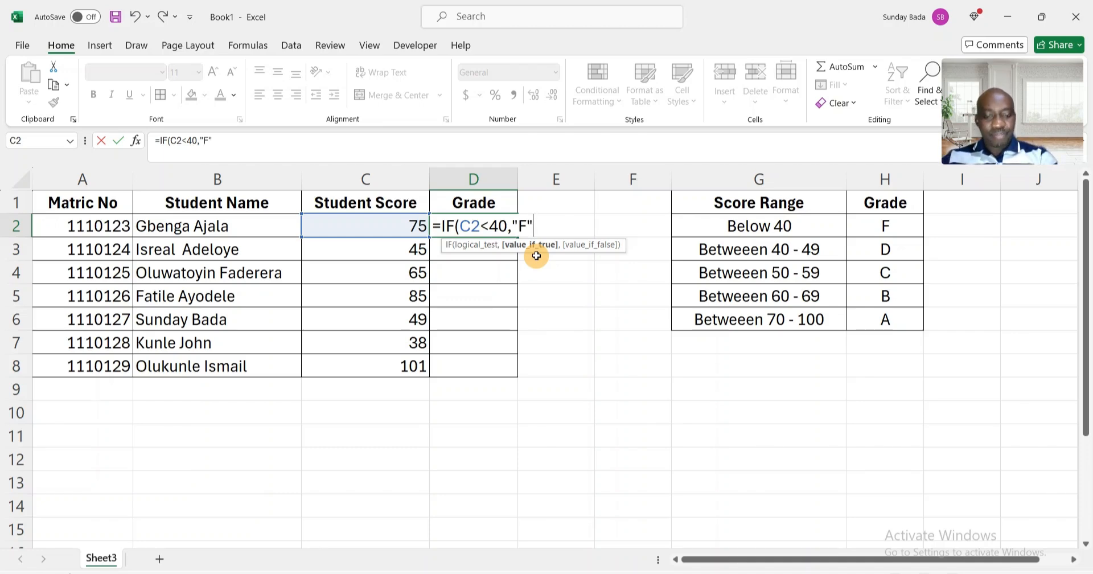
pyautogui.write(',')
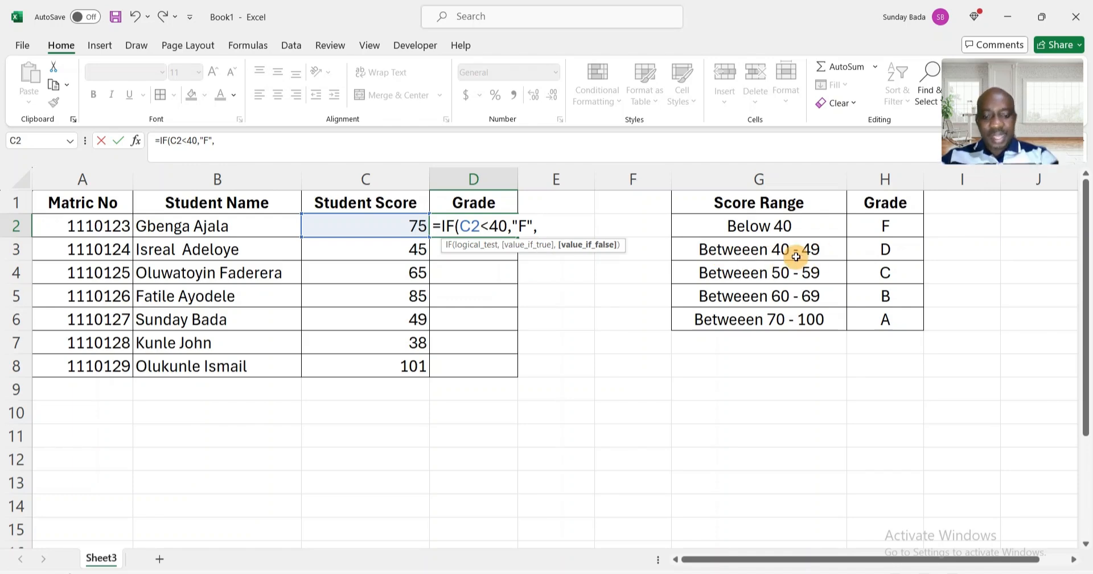
# Nest a second IF using AND, with its first condition C2>=40.
pyautogui.write('IF(')
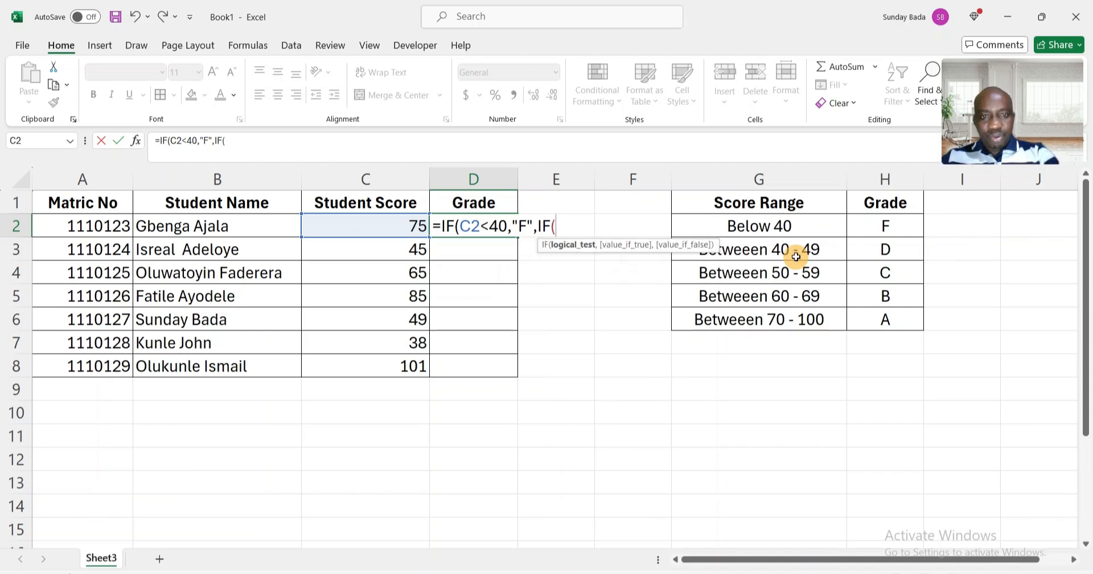
pyautogui.write('AND')
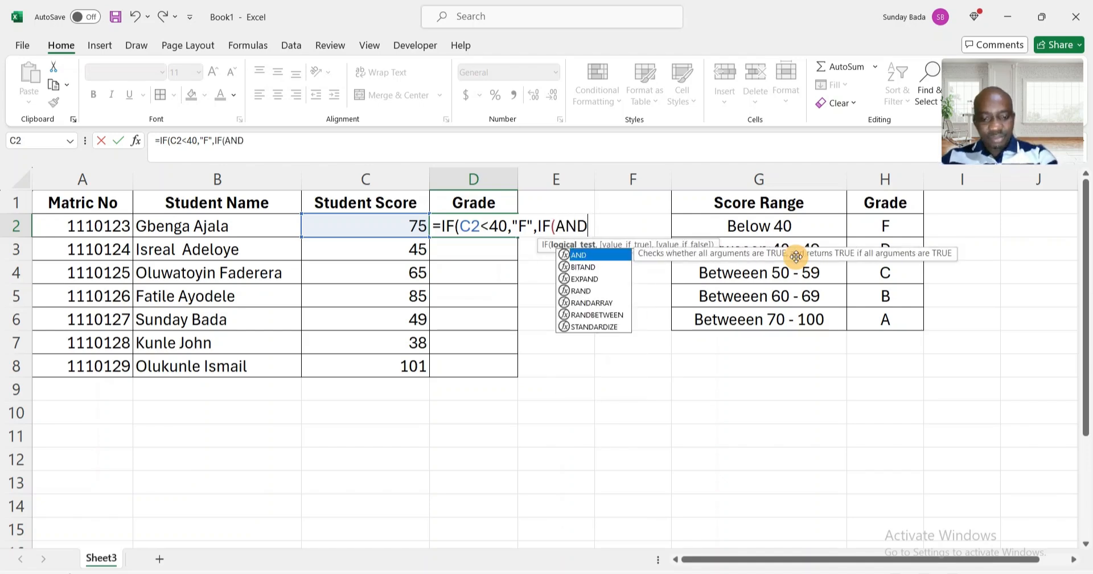
pyautogui.write('(')
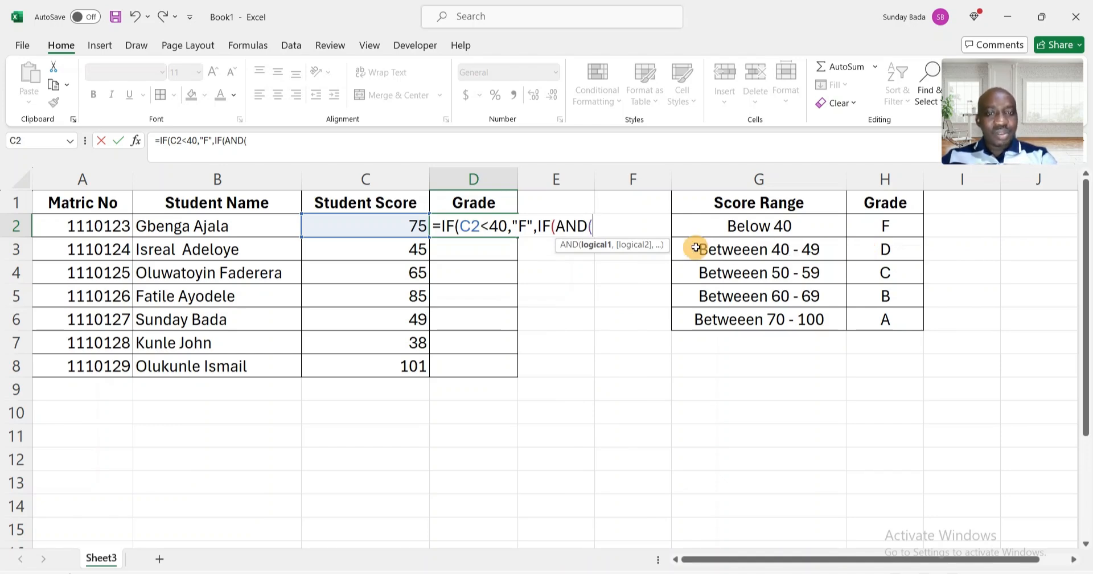
pyautogui.click(376, 223)
pyautogui.write('>')
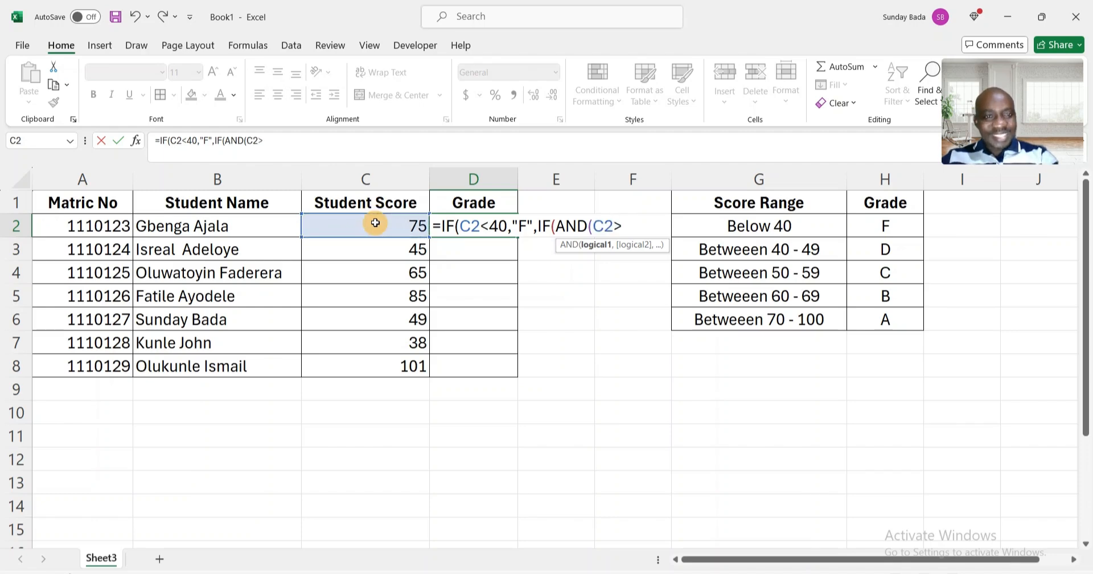
pyautogui.write('=')
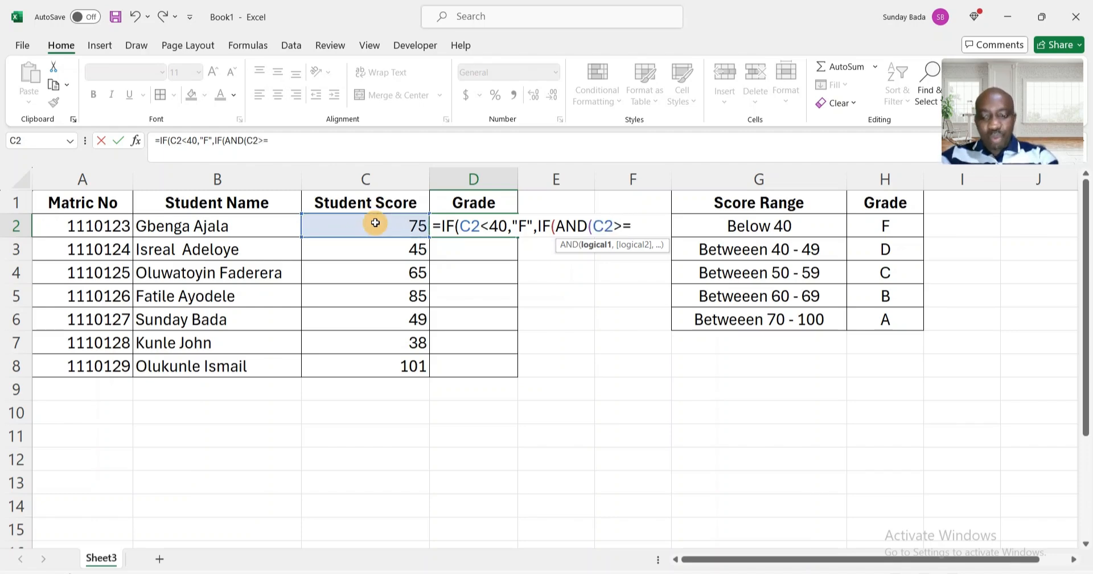
pyautogui.write('40')
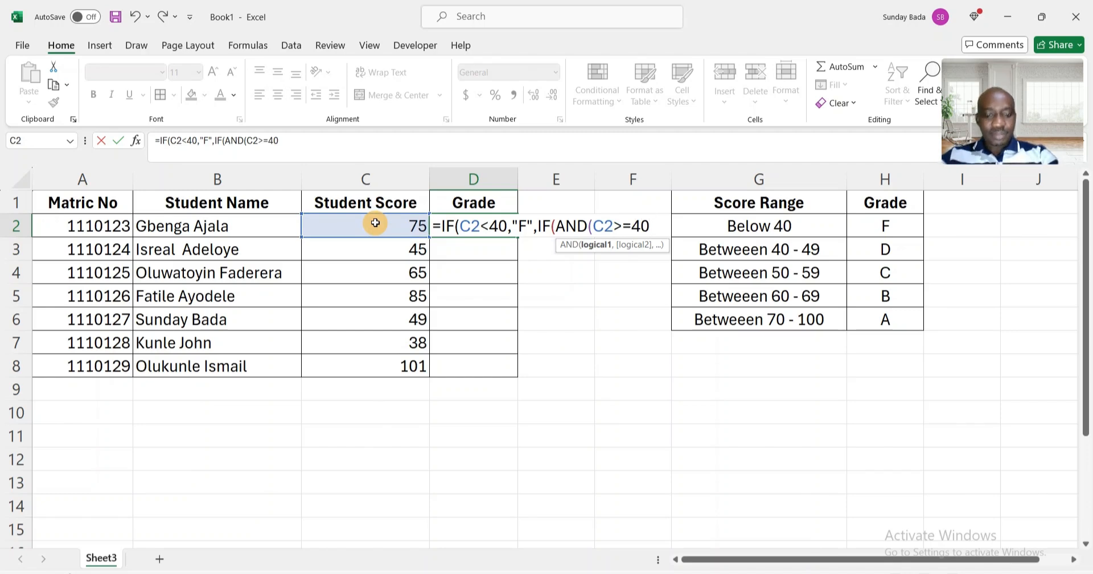
pyautogui.write(',')
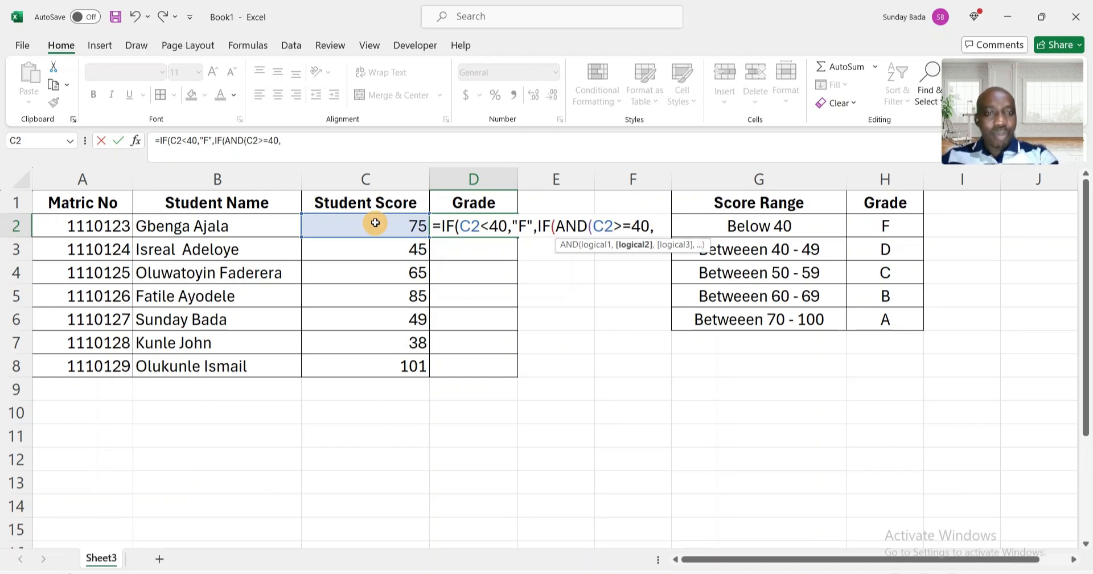
# Add the second AND condition C2<=49 and close the AND function.
pyautogui.click(375, 222)
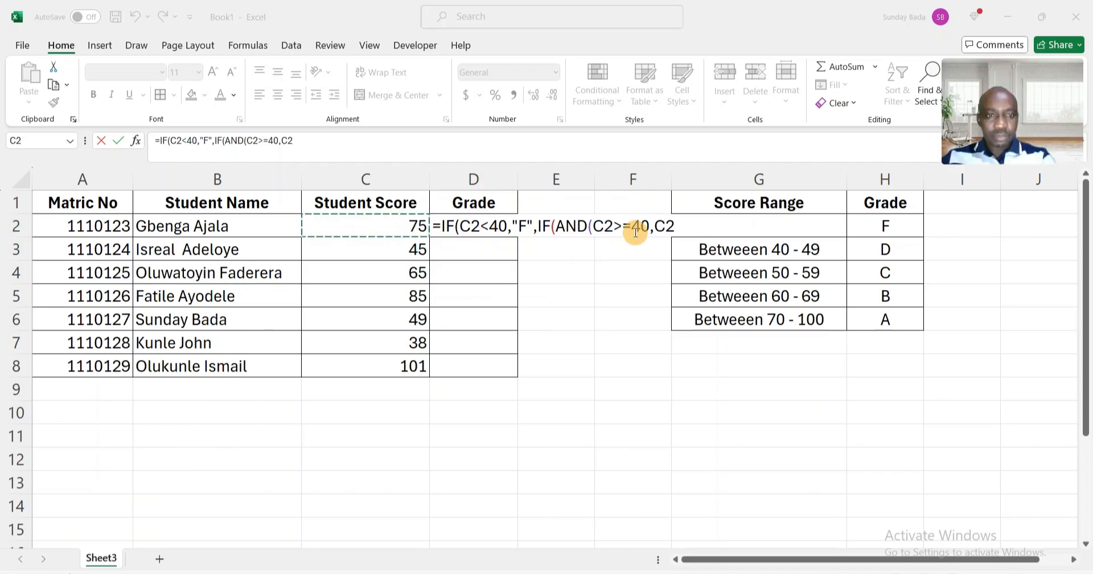
pyautogui.click(379, 142)
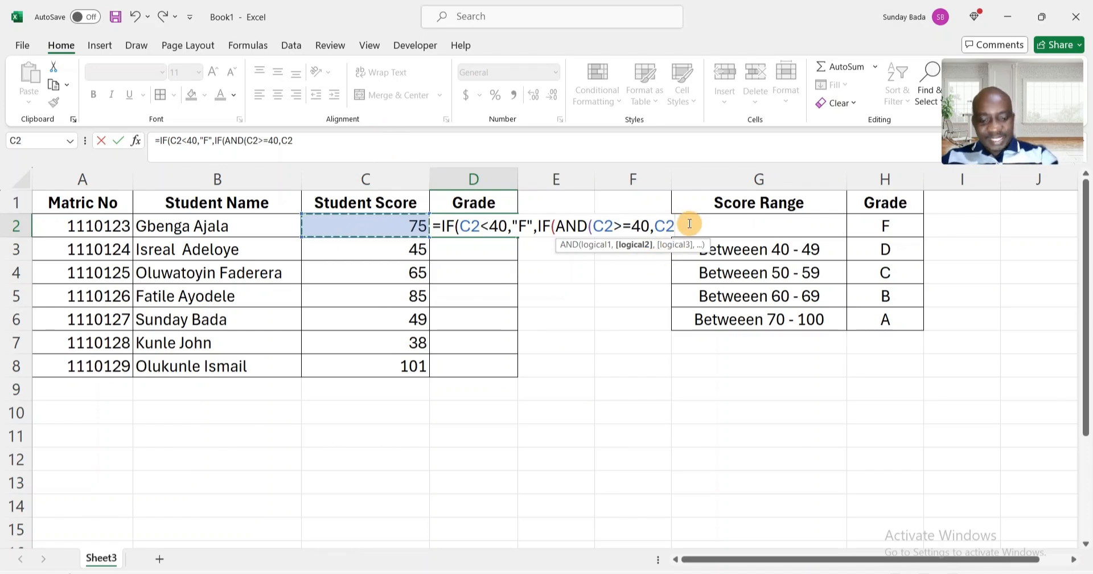
pyautogui.write('<')
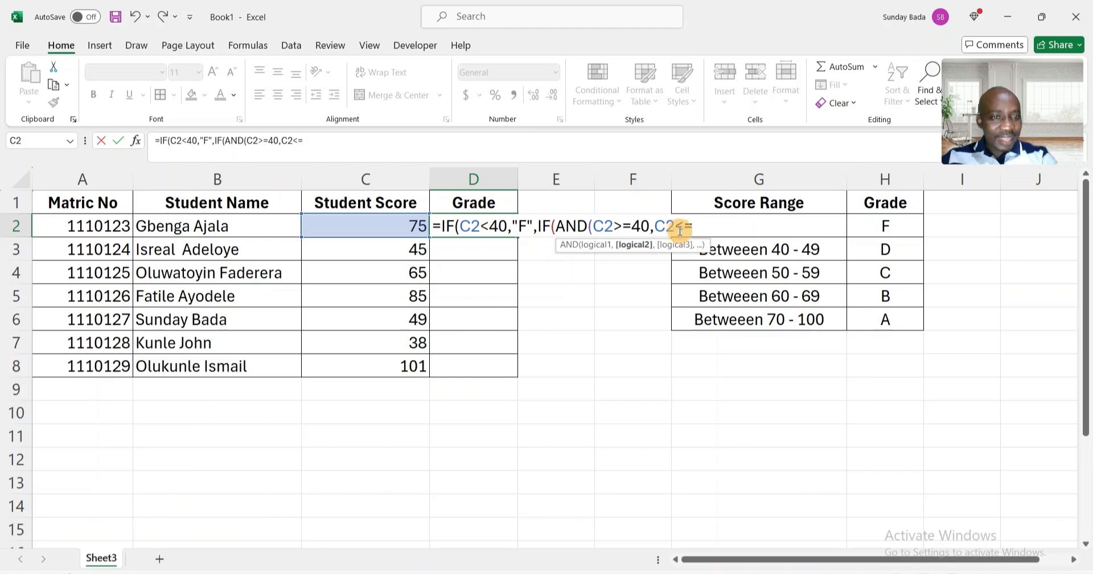
pyautogui.write('=49')
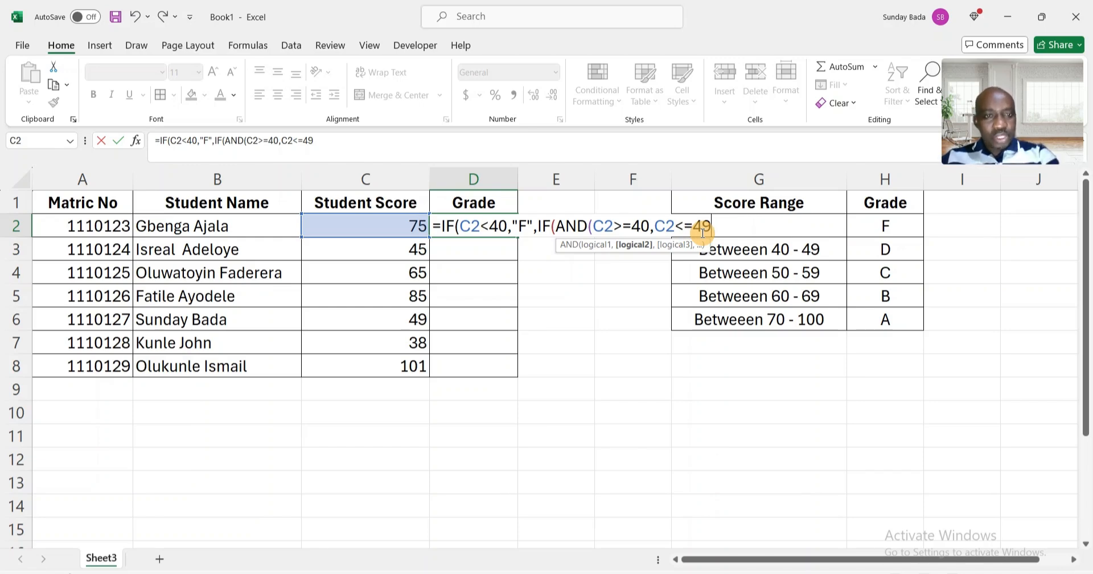
pyautogui.write(')')
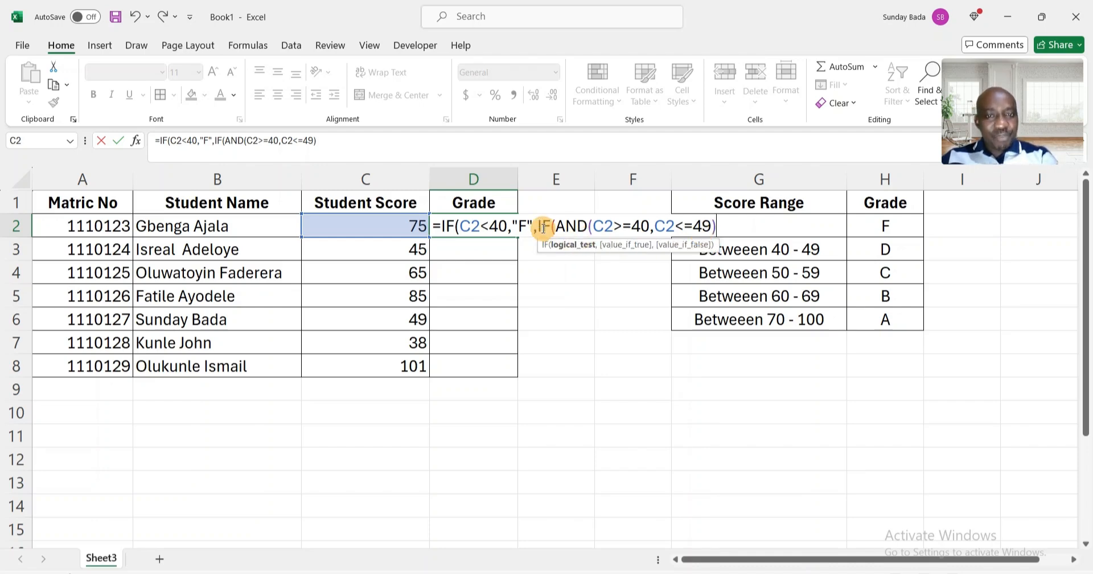
pyautogui.write(',')
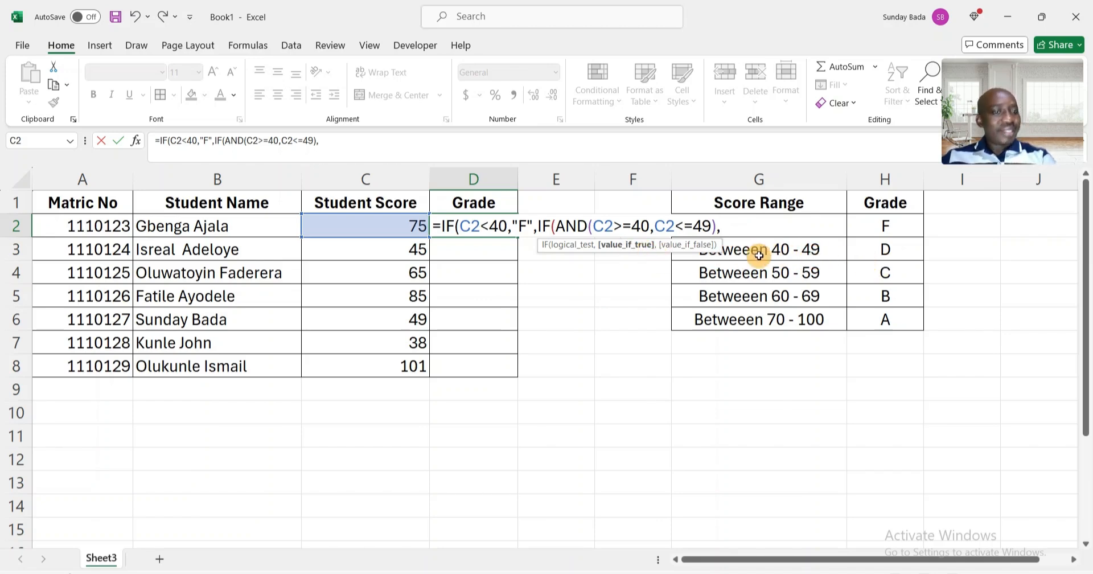
# Return "D" as the grade for scores between 40 and 49.
pyautogui.write('"')
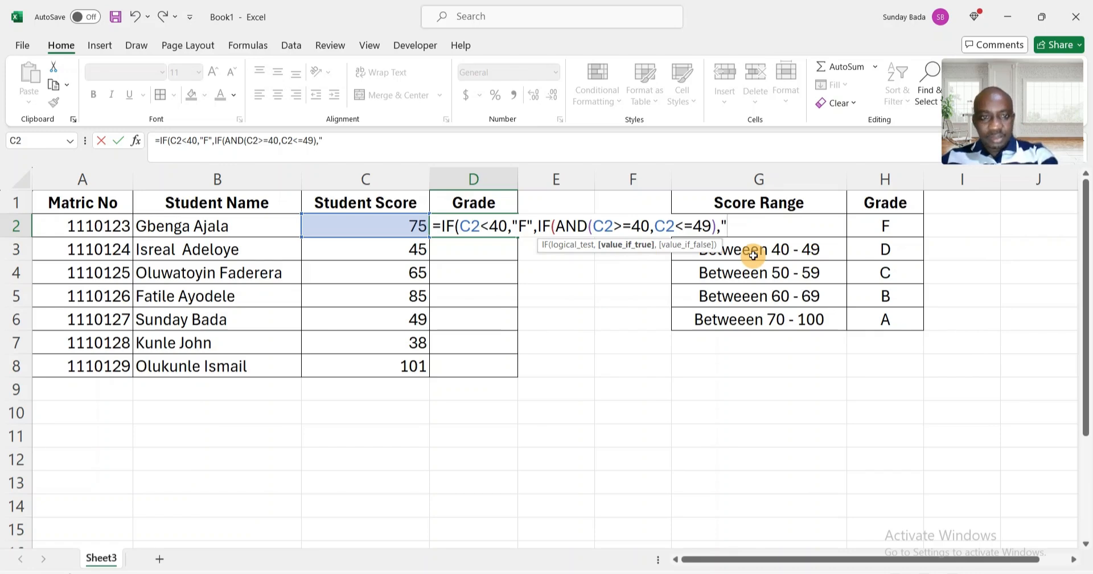
pyautogui.write('D"')
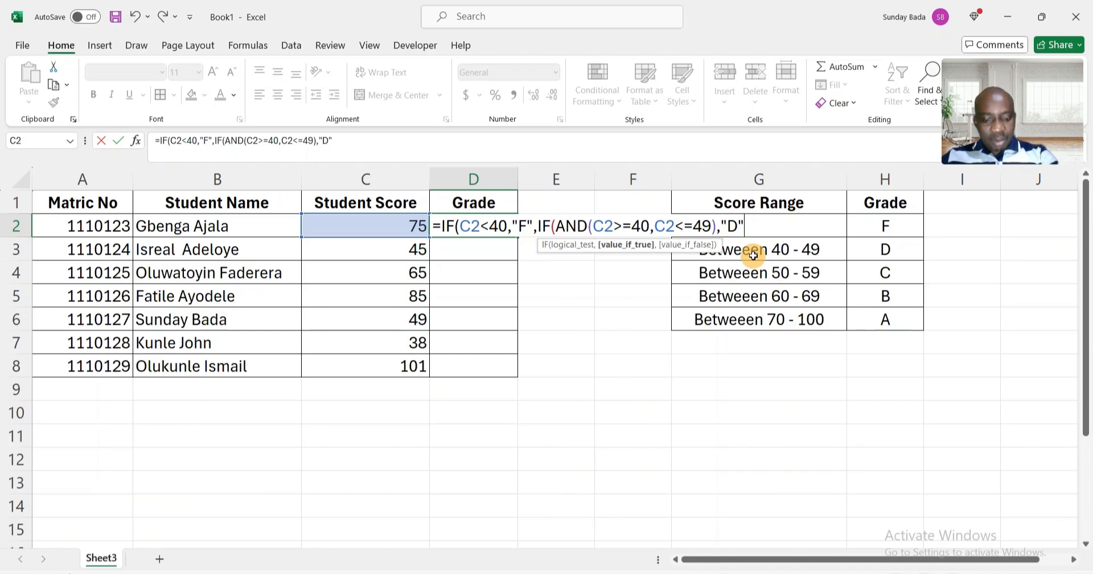
pyautogui.write(',')
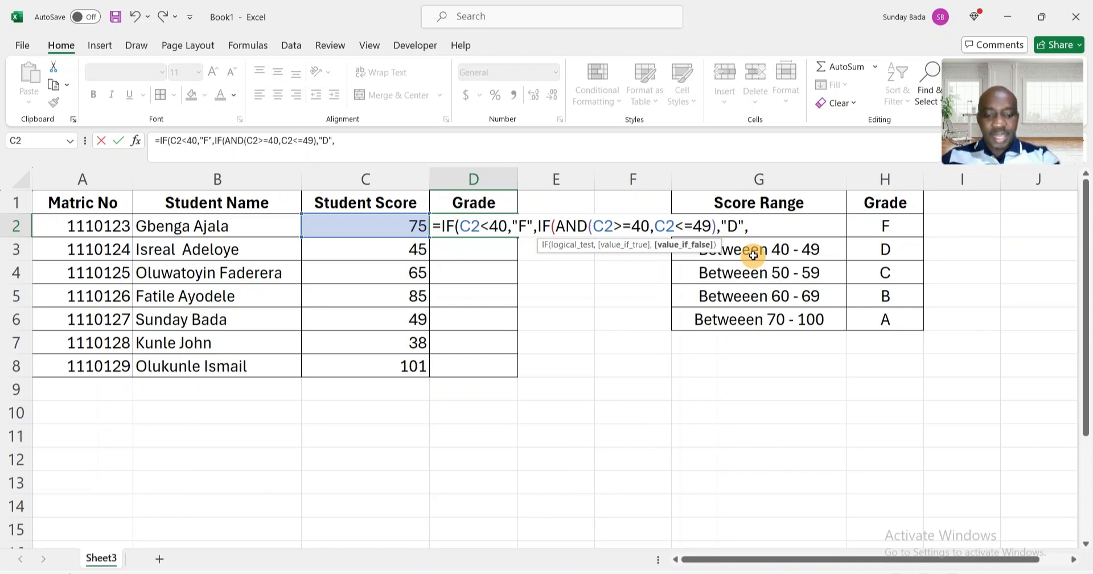
# Nest a third IF with AND, starting with the condition C2>=50.
pyautogui.write('IF(')
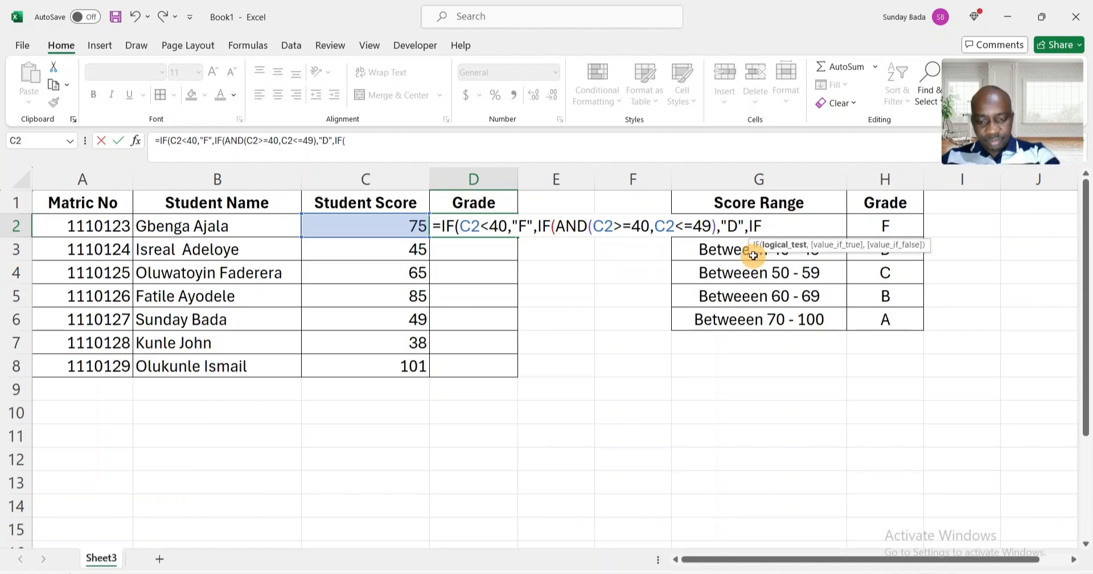
pyautogui.write('AND(')
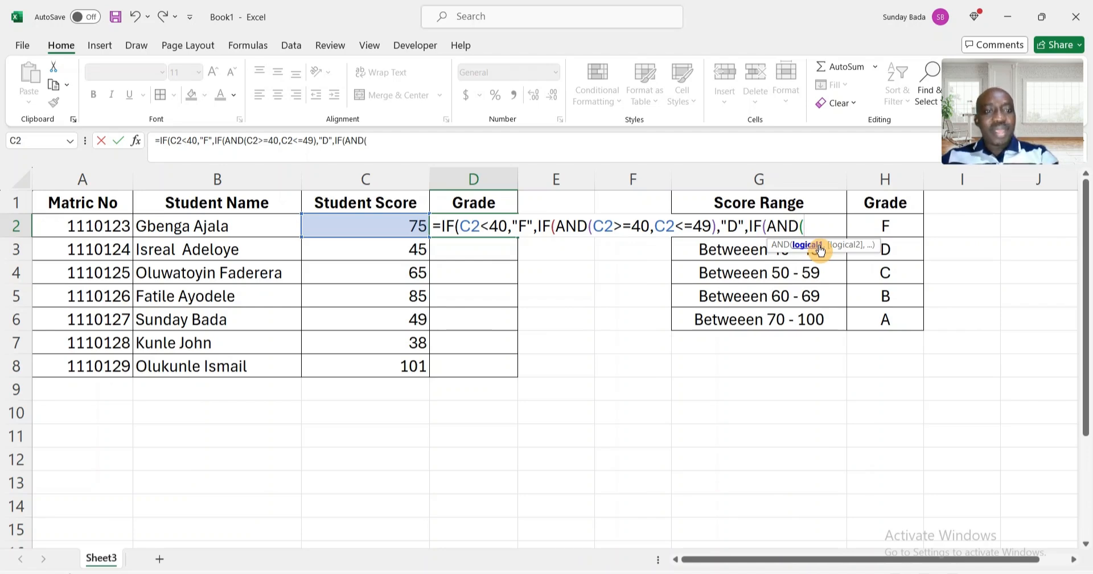
pyautogui.click(364, 228)
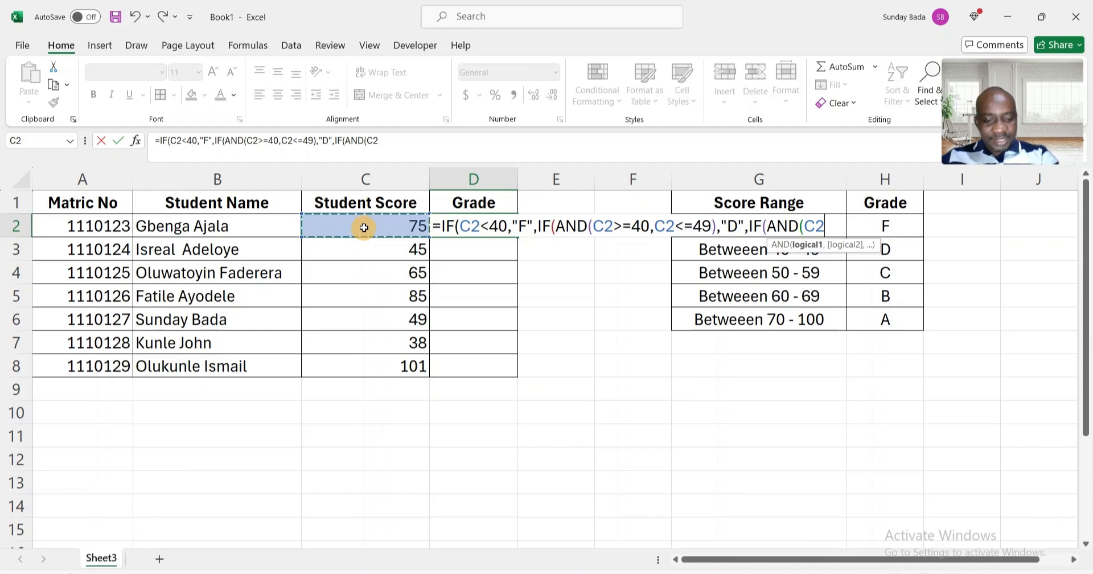
pyautogui.write('>=')
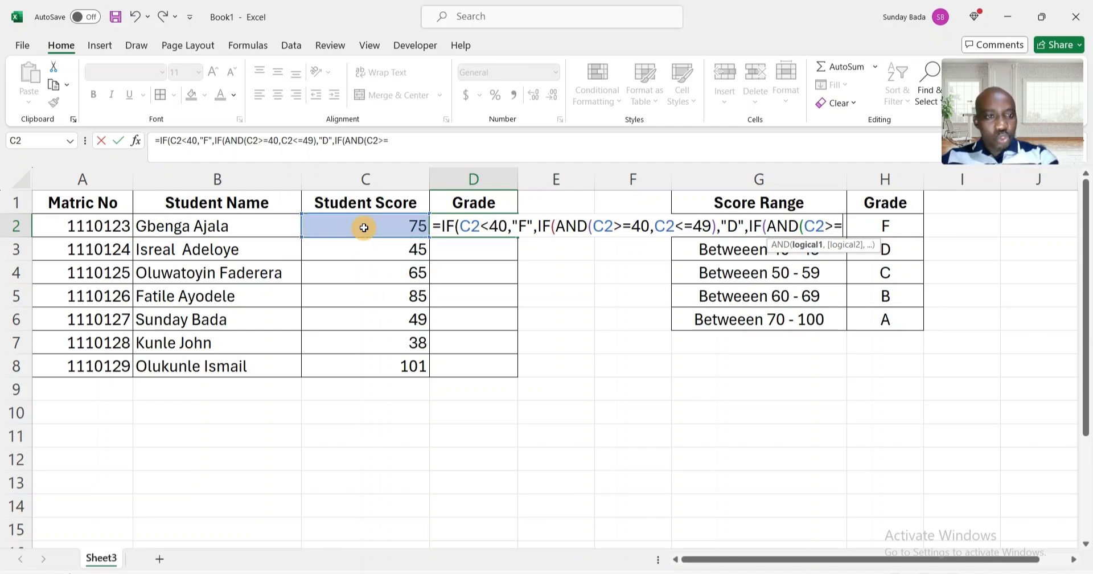
pyautogui.write('50')
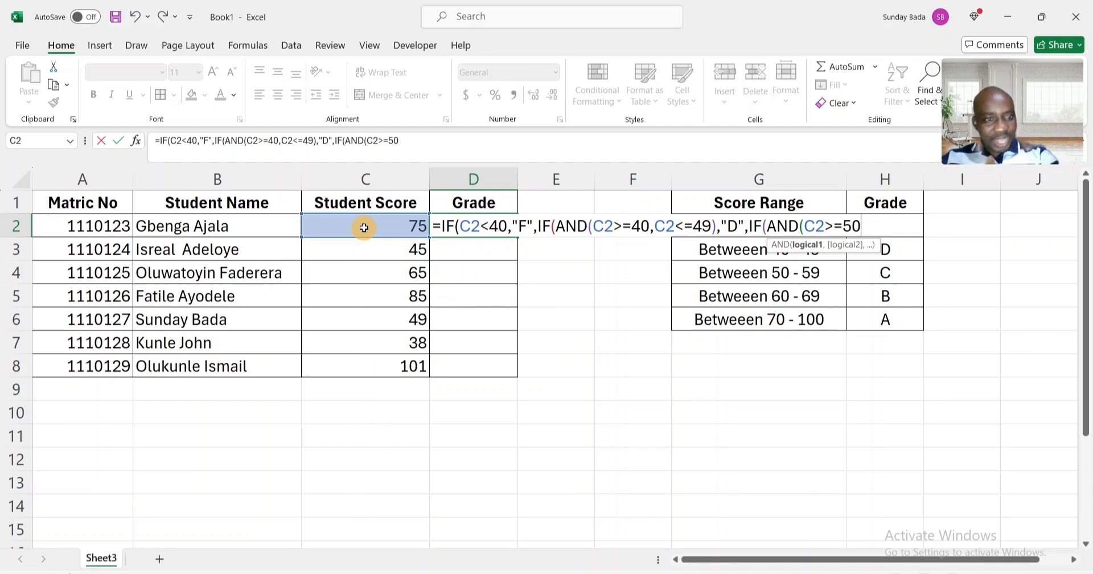
pyautogui.write(',')
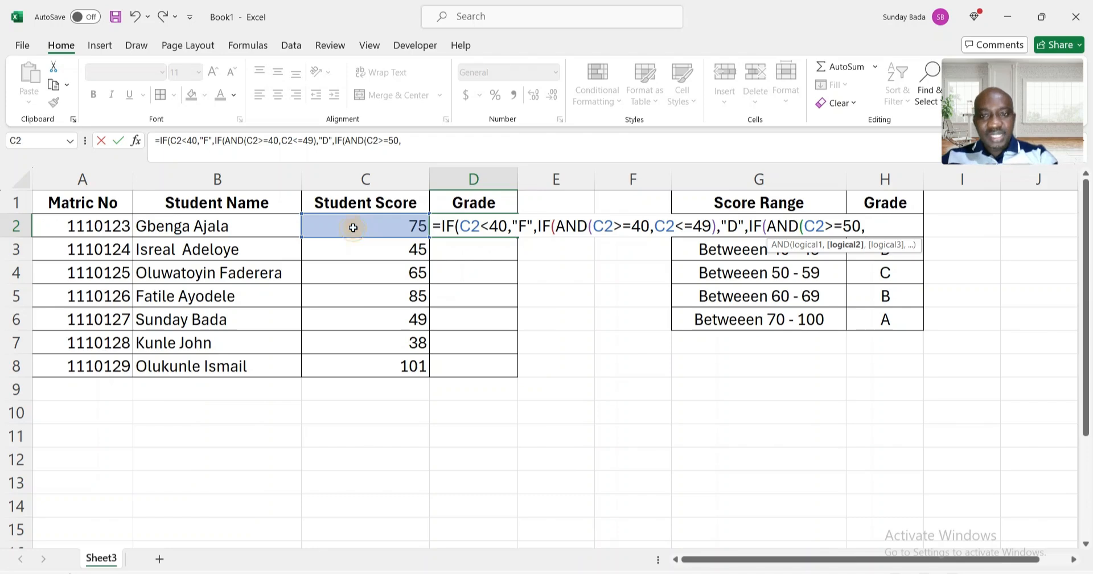
# Add the second AND condition C2<=59 and close the AND function.
pyautogui.click(354, 227)
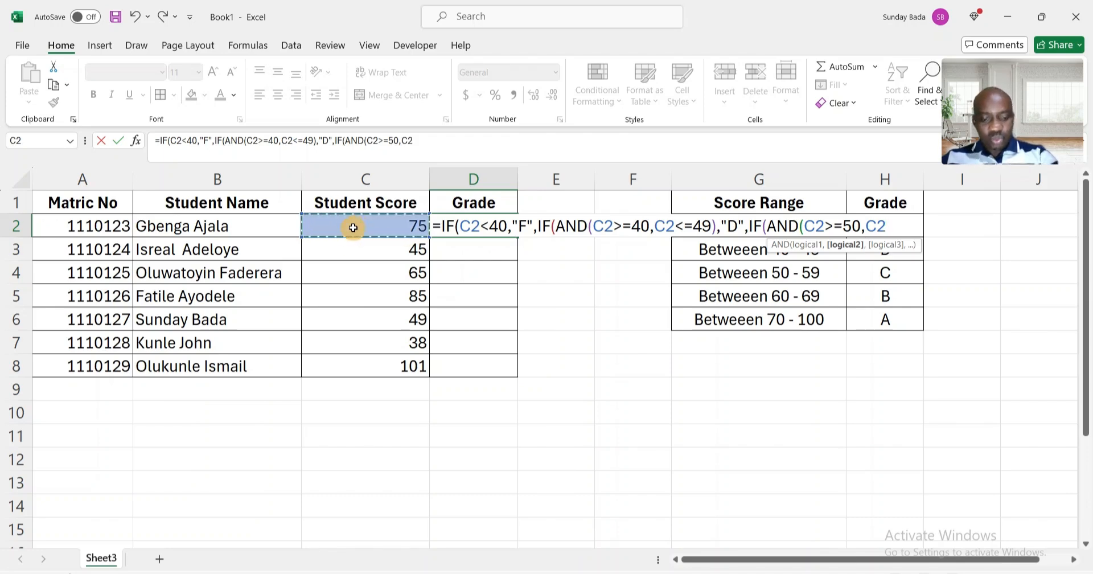
pyautogui.write('<=')
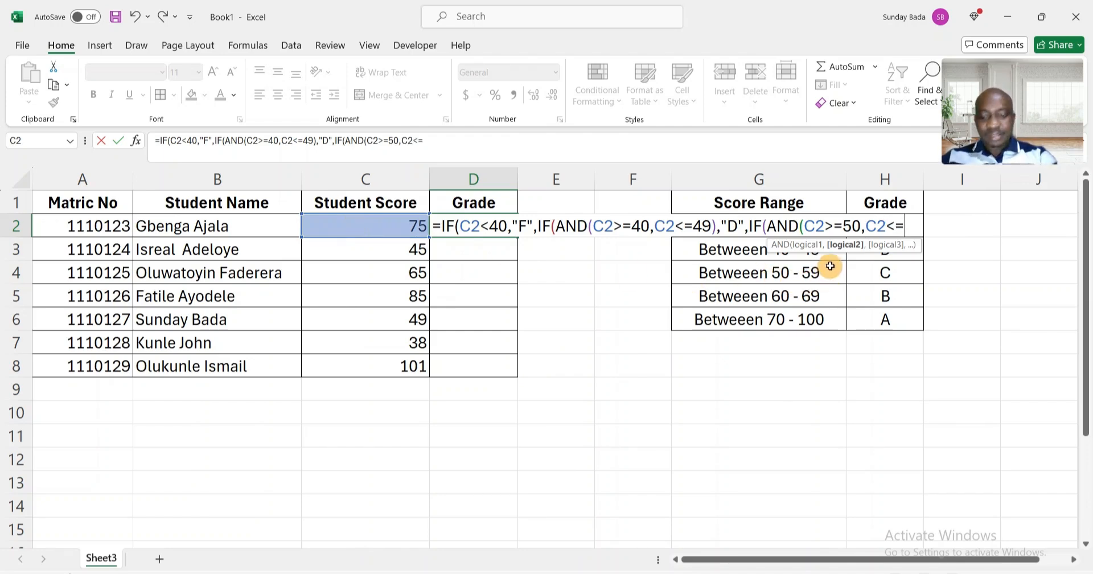
pyautogui.write('59')
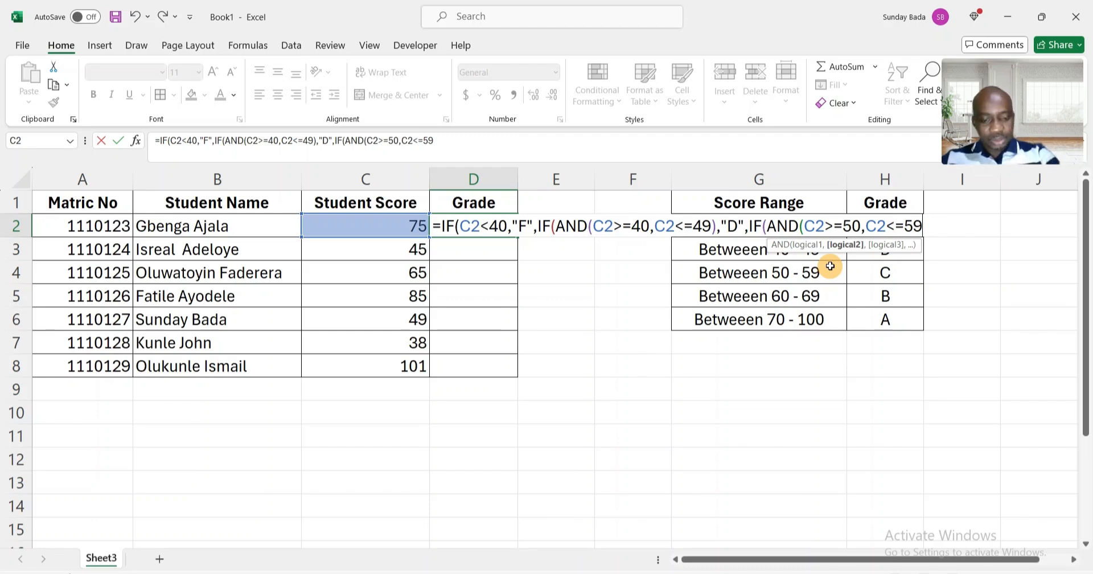
pyautogui.write(')')
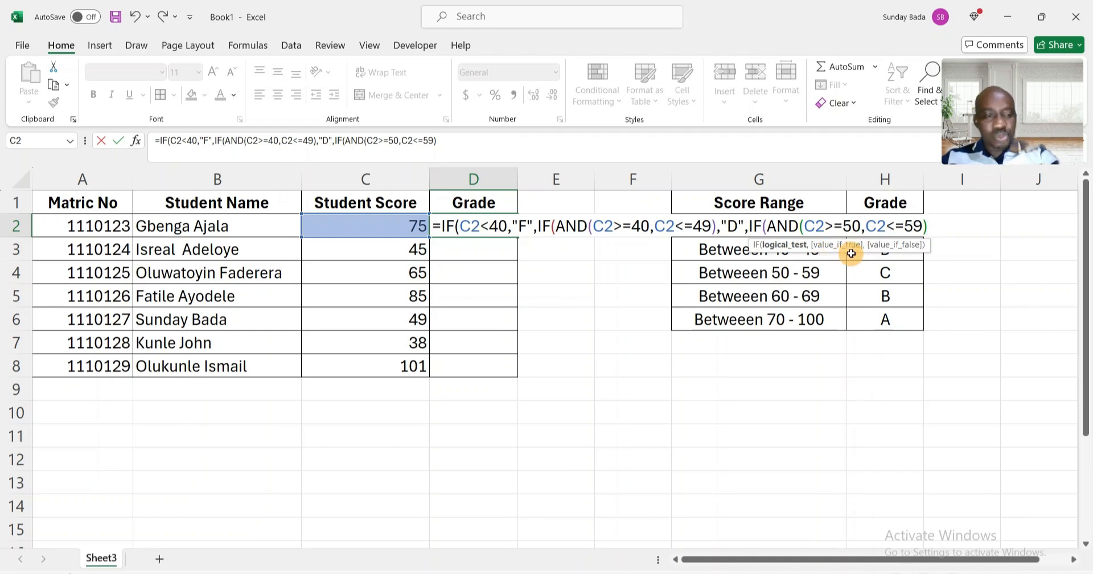
# Return "C" as the grade for scores between 50 and 59.
pyautogui.write(',')
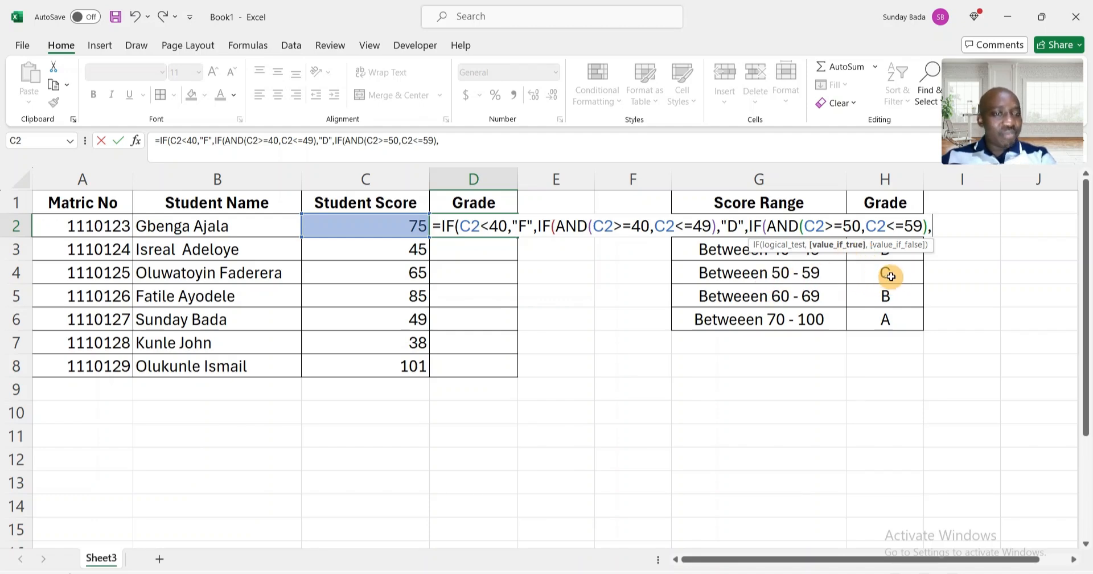
pyautogui.write('"C"')
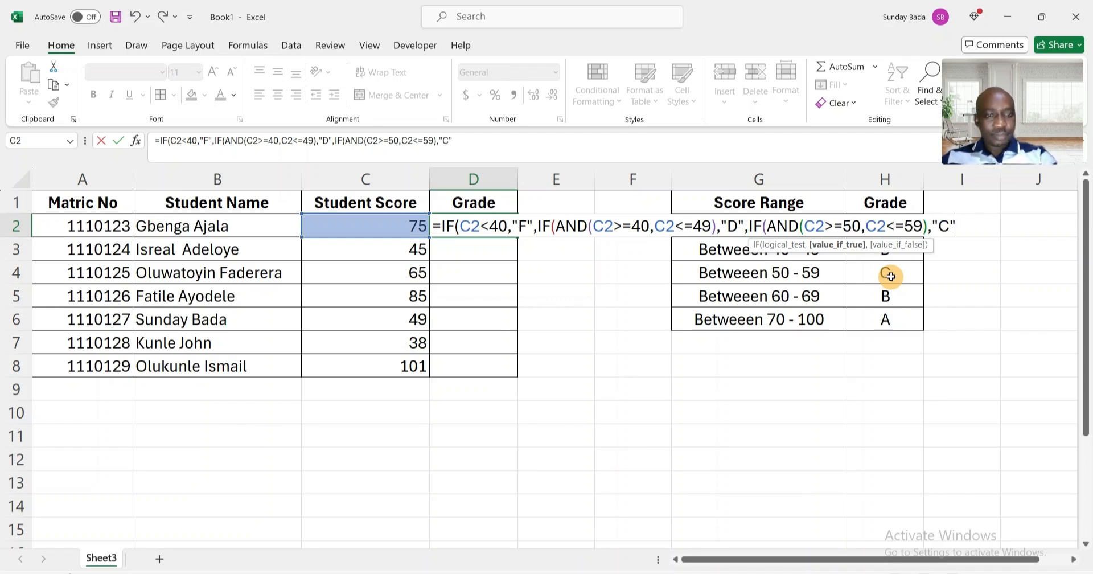
pyautogui.write(',')
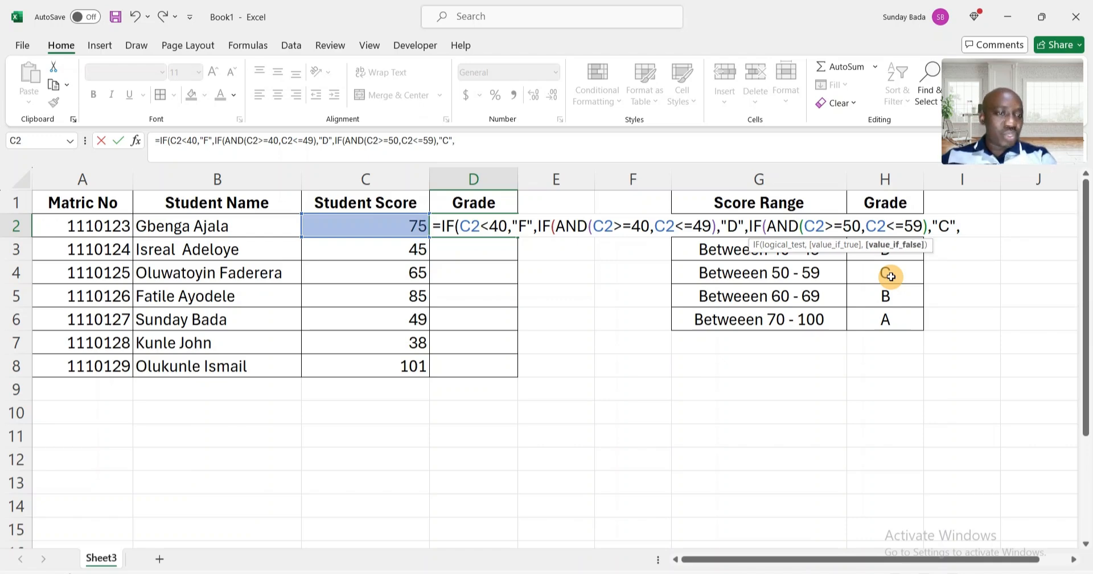
pyautogui.write('IF')
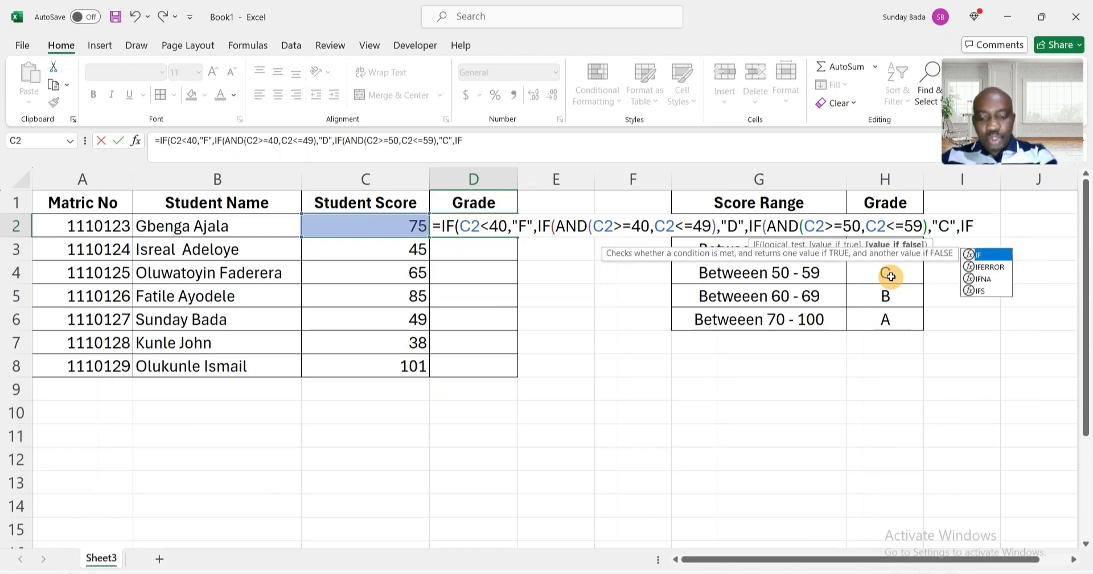
pyautogui.write('(')
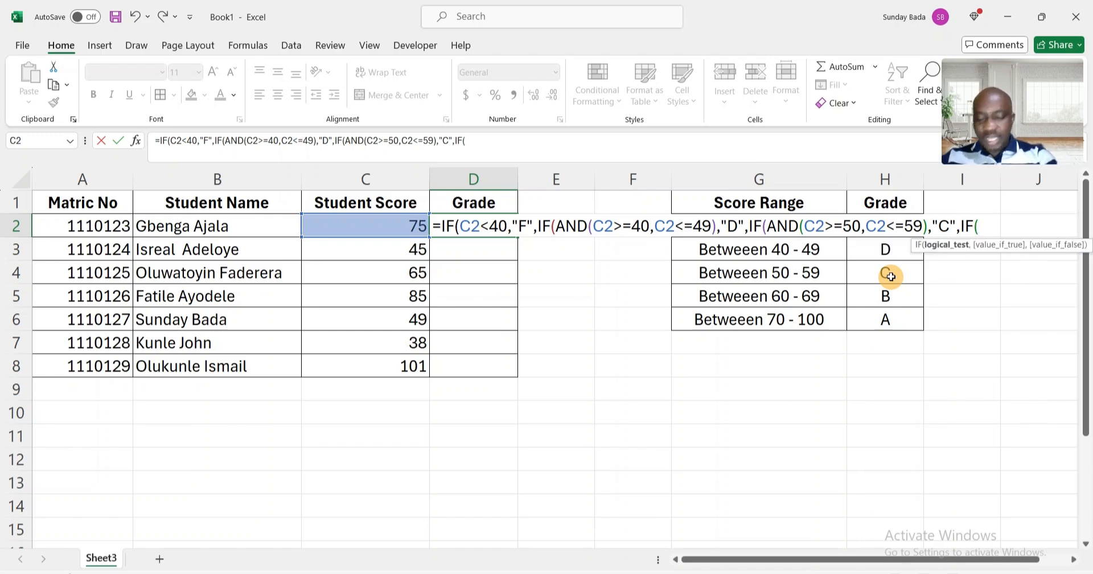
pyautogui.write('AND(')
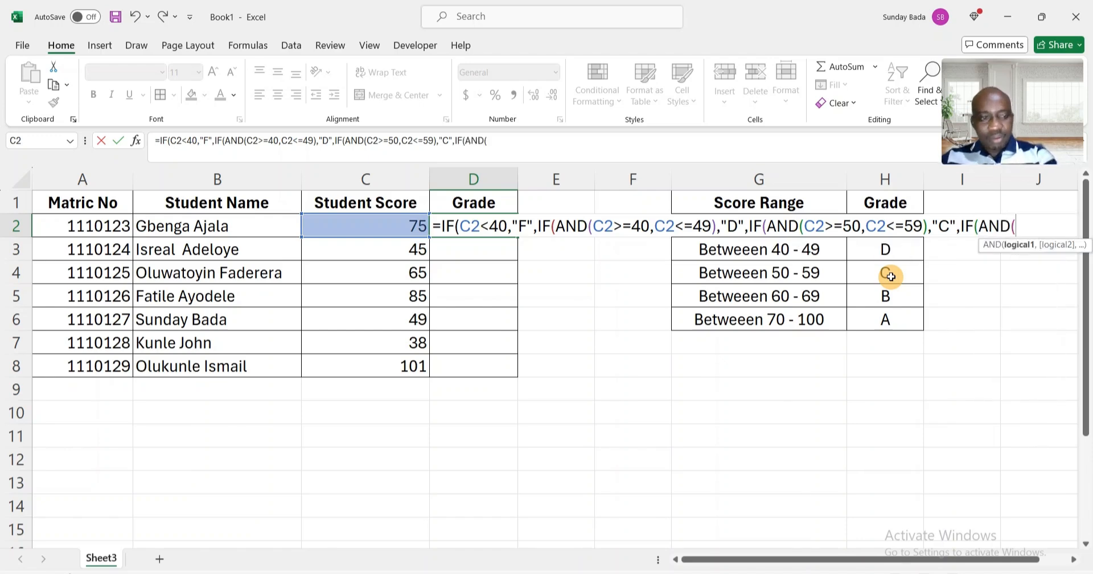
# Nest a fourth IF with AND, starting with the condition C2>=60.
pyautogui.click(383, 227)
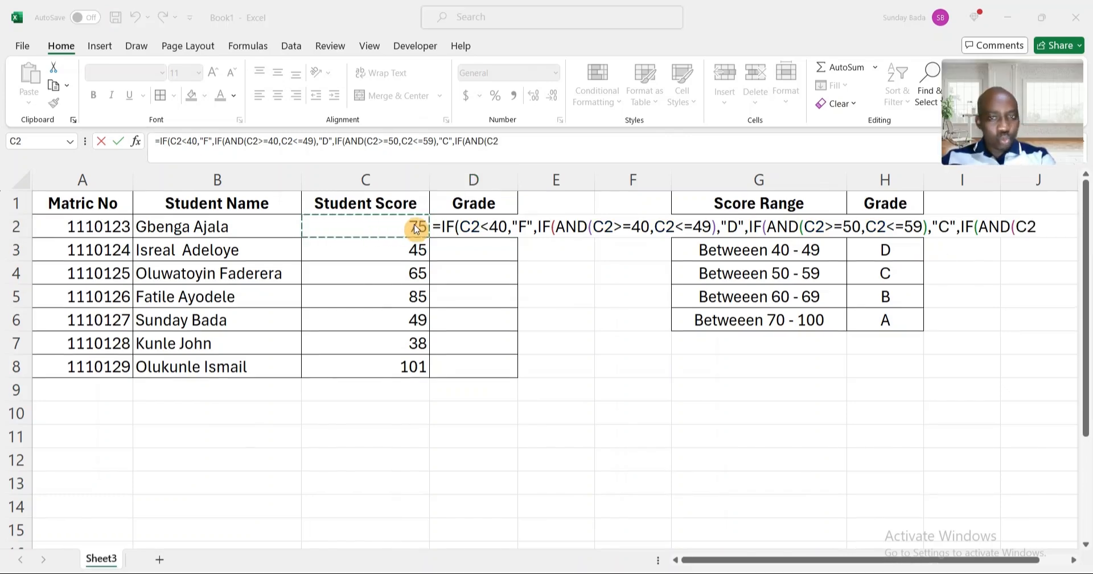
pyautogui.click(533, 138)
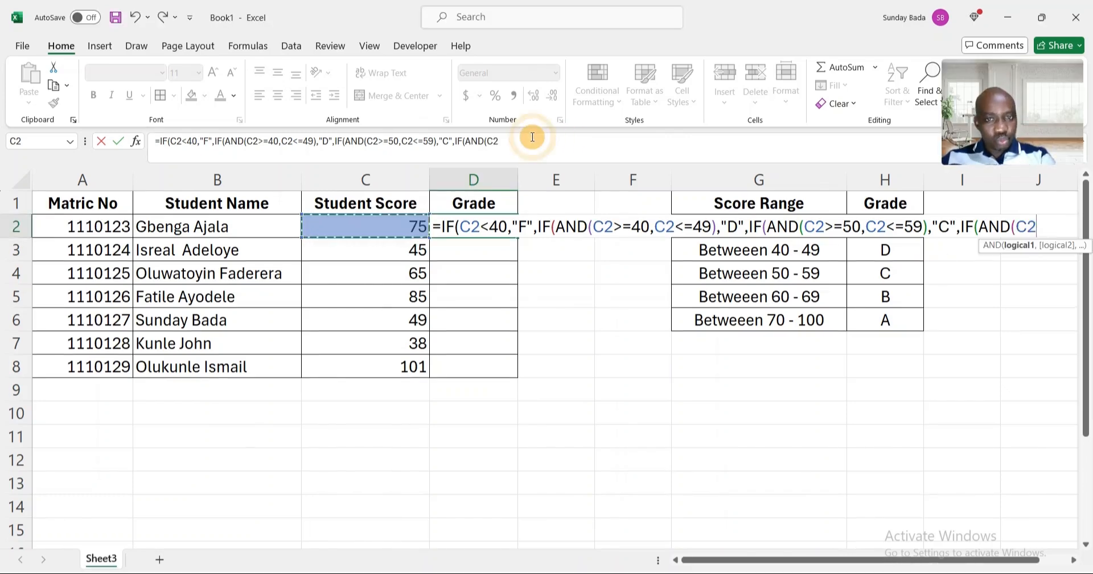
pyautogui.click(522, 138)
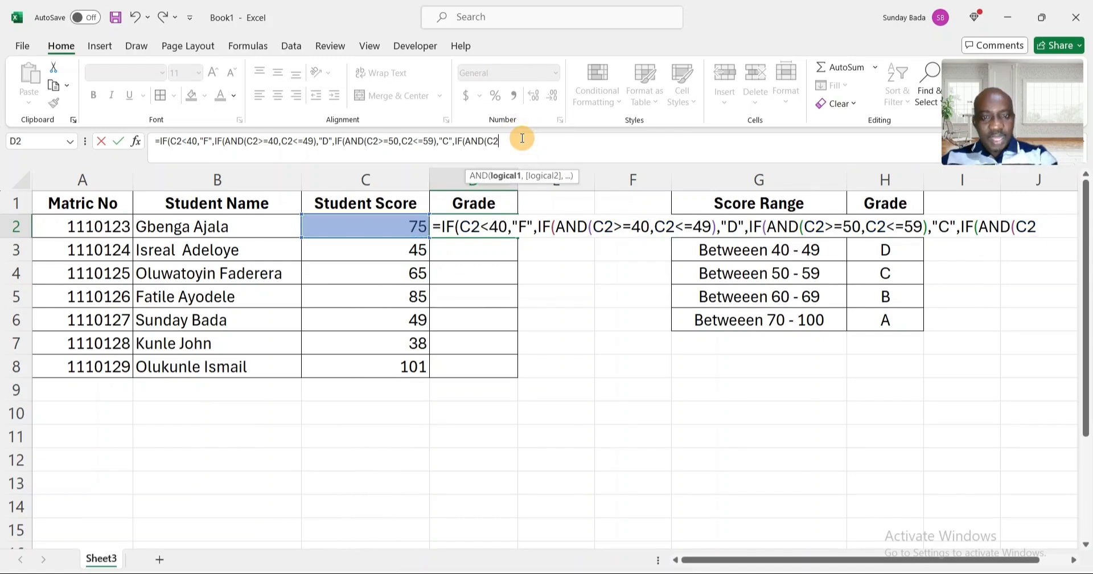
pyautogui.write('>')
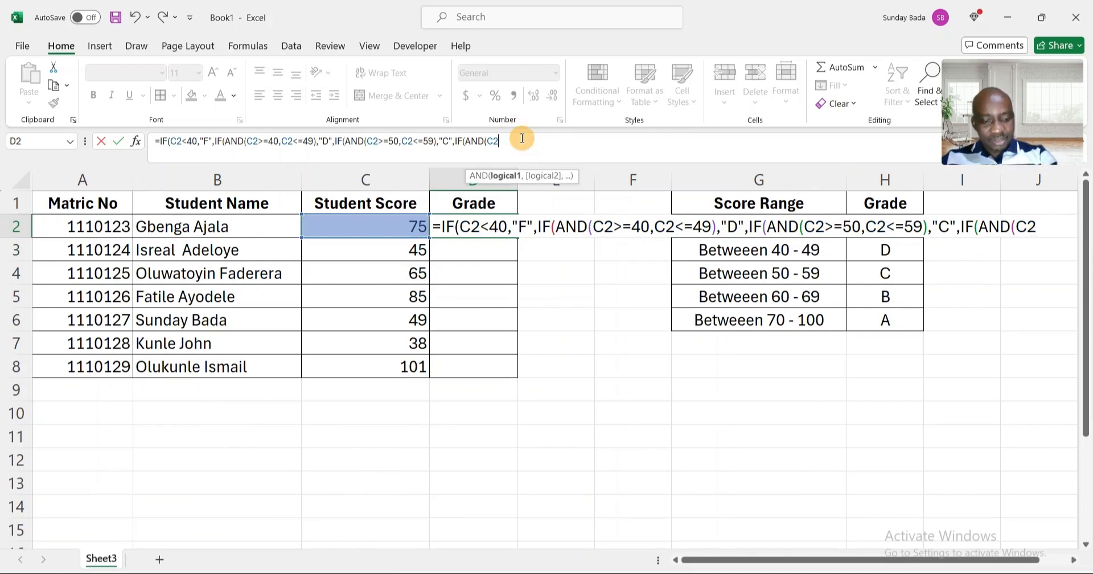
pyautogui.write('=')
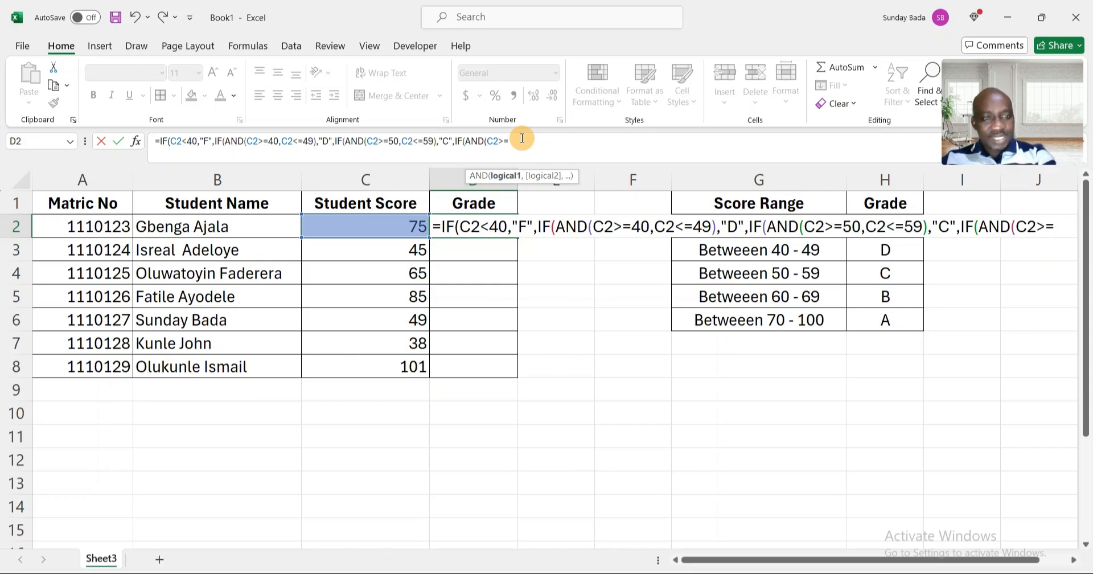
pyautogui.write('60')
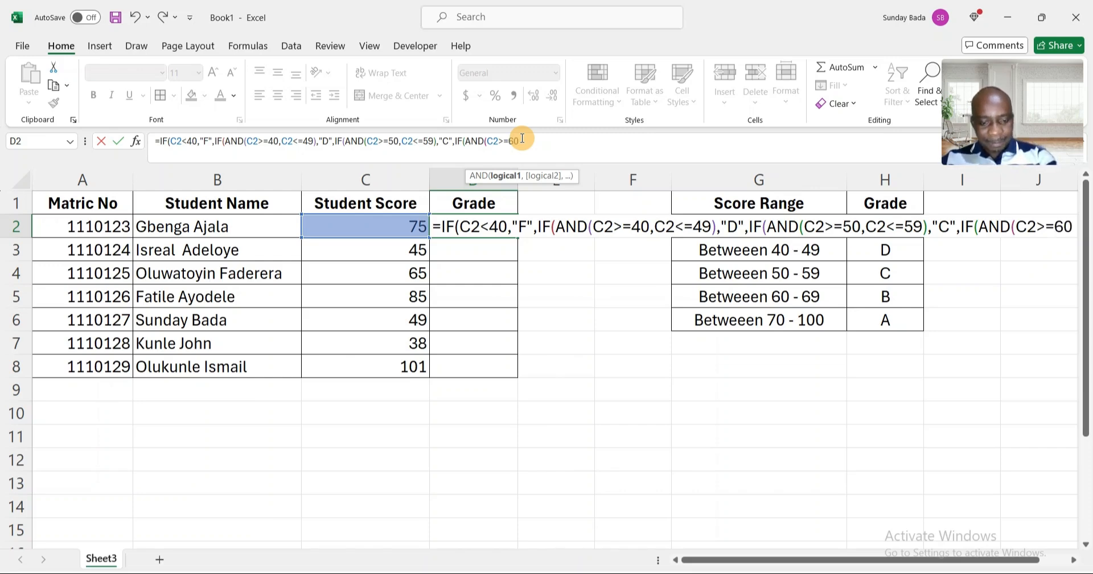
pyautogui.write(',')
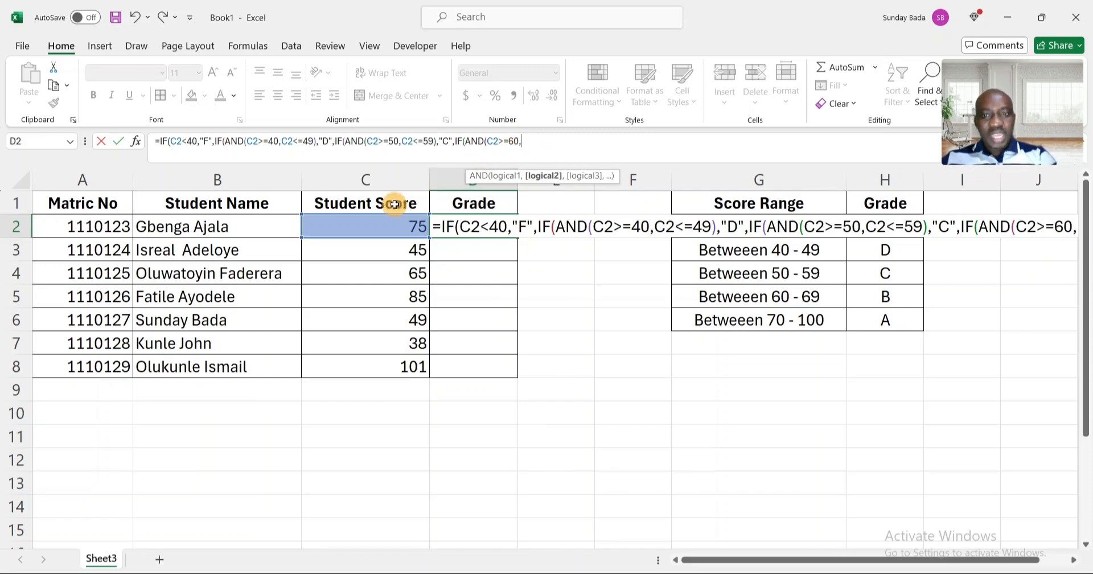
# Add the second AND condition C2<=69 and close the AND function.
pyautogui.click(359, 230)
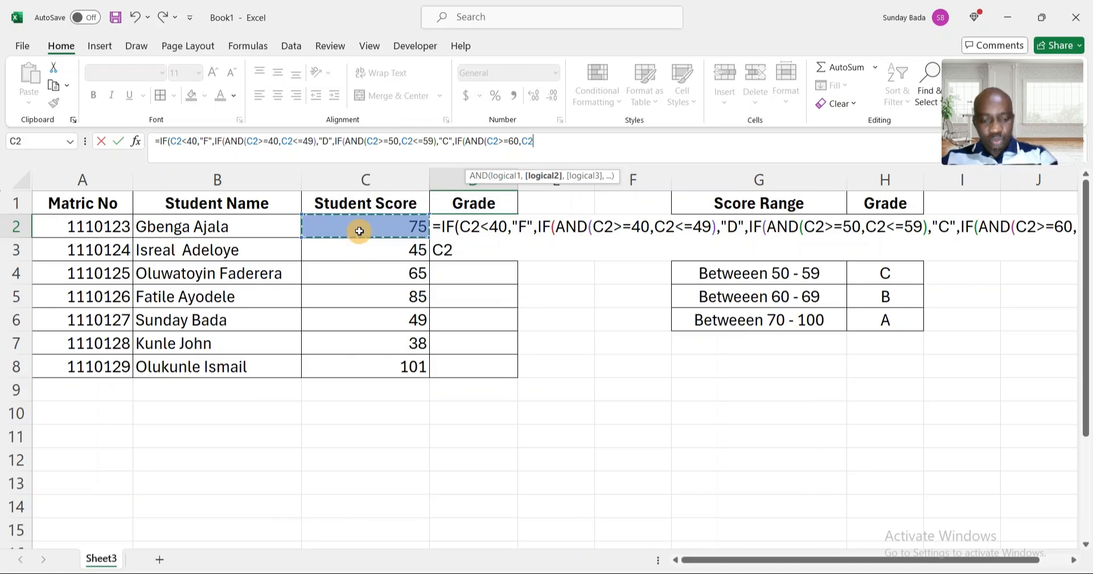
pyautogui.write('<=')
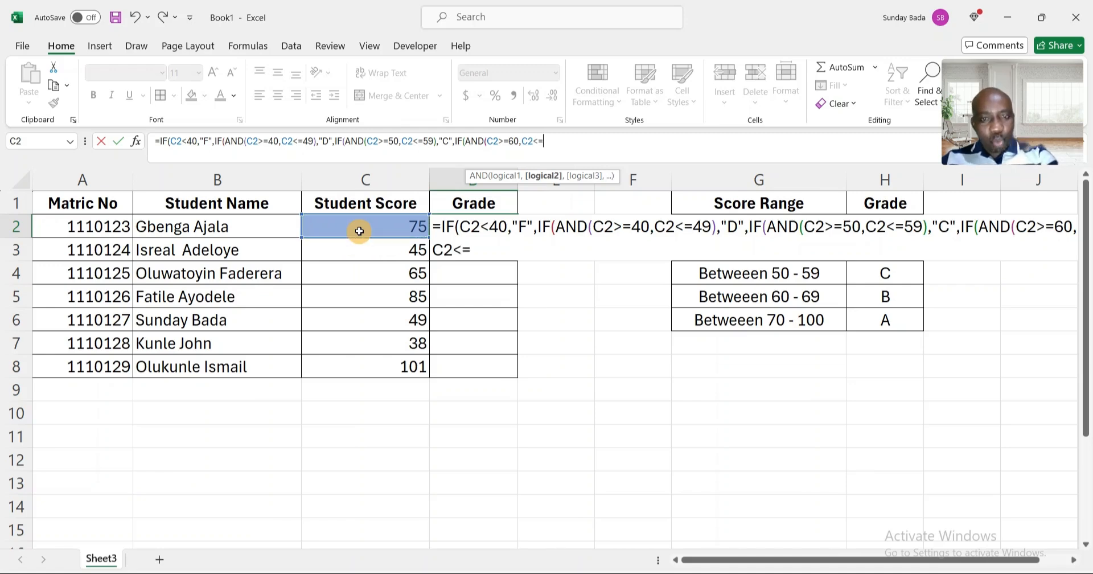
pyautogui.write('69')
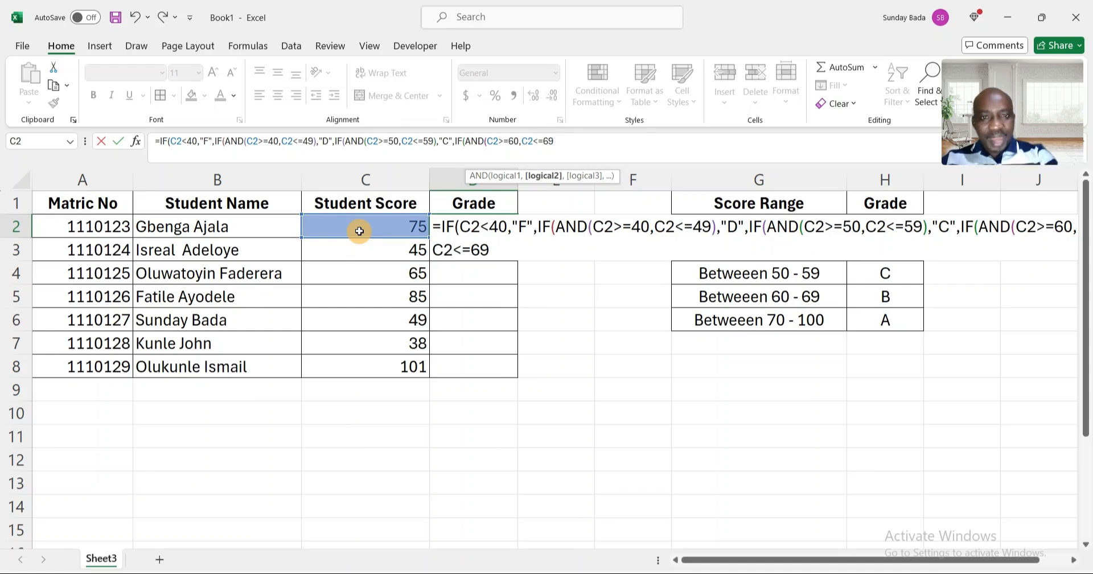
pyautogui.write(')')
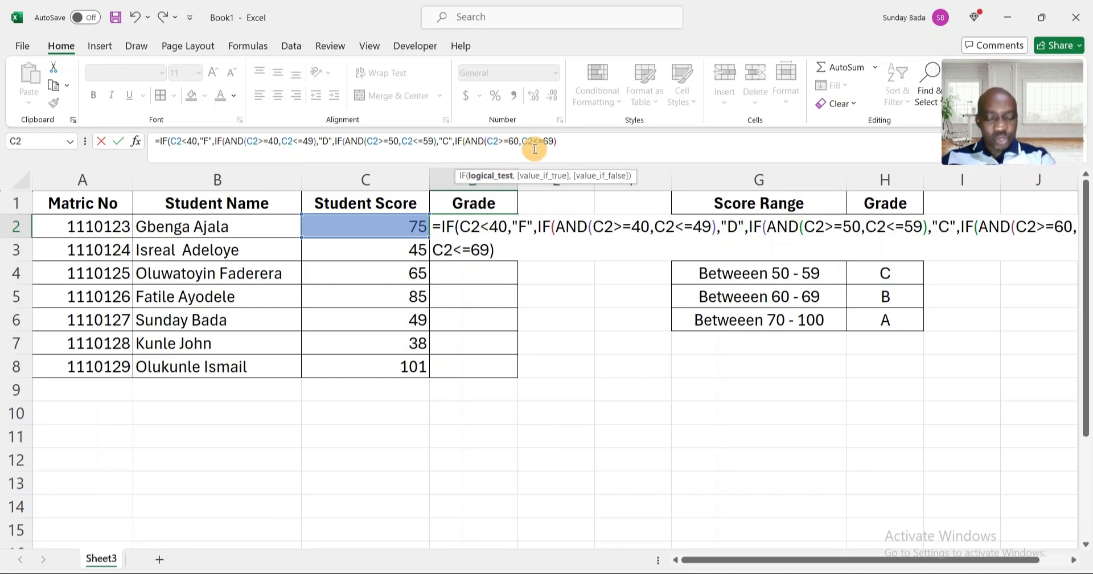
# Return "B" as the grade for scores between 60 and 69.
pyautogui.write(',')
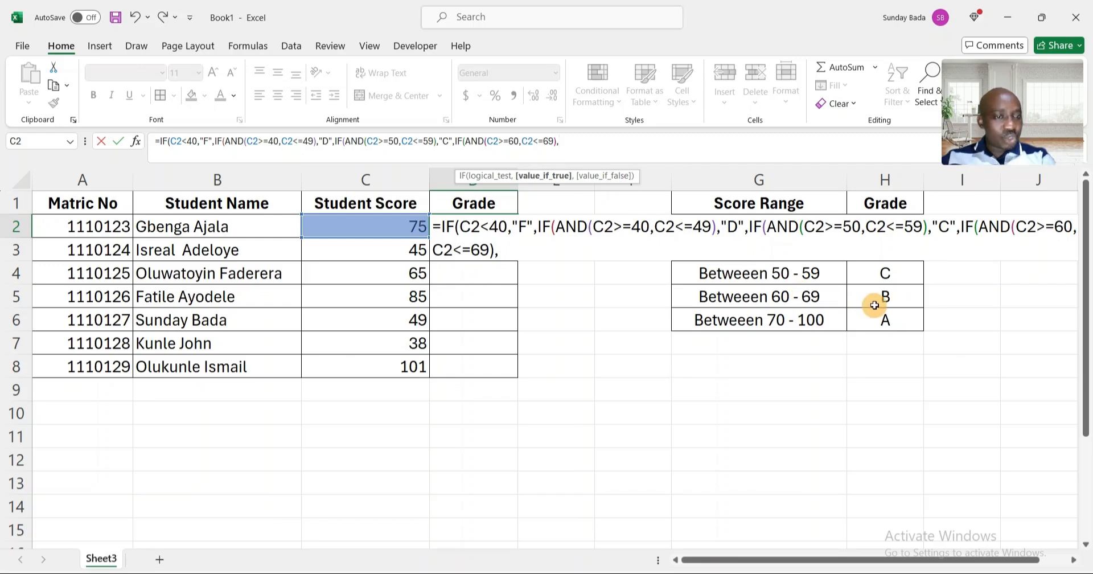
pyautogui.write('"')
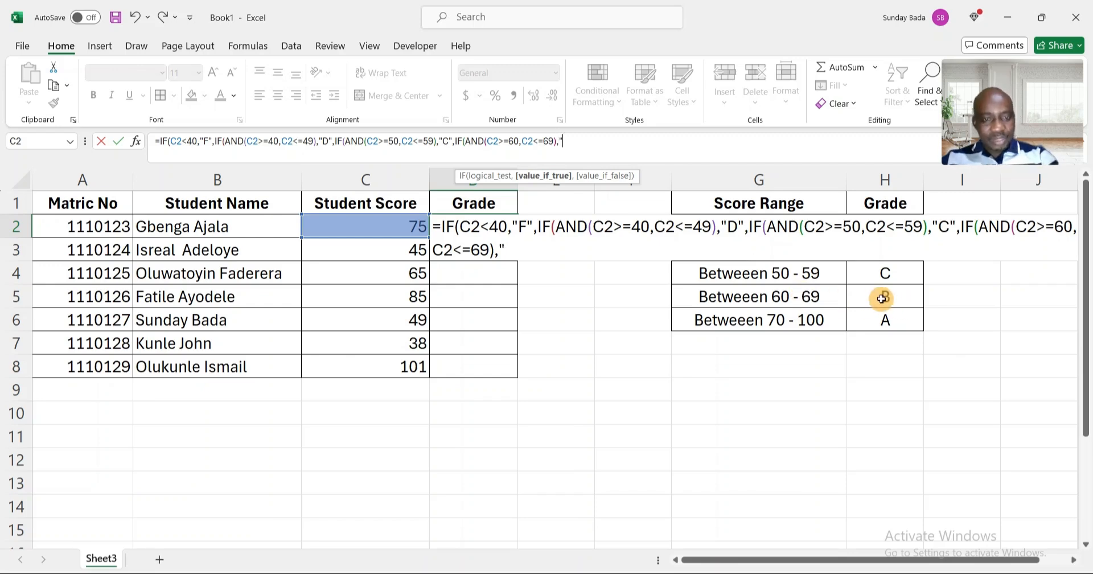
pyautogui.write('B"')
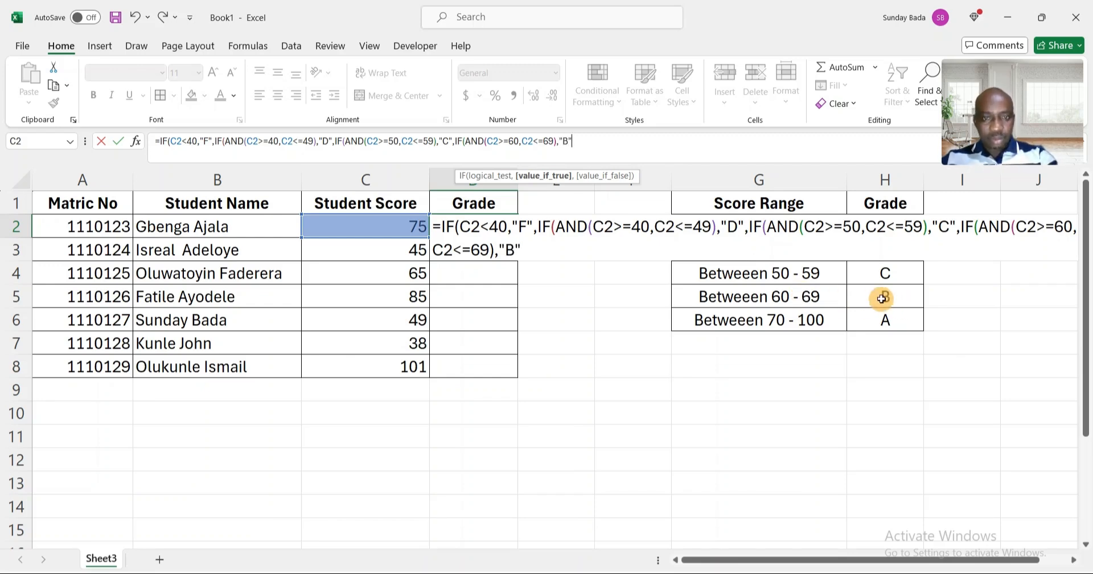
pyautogui.write(',')
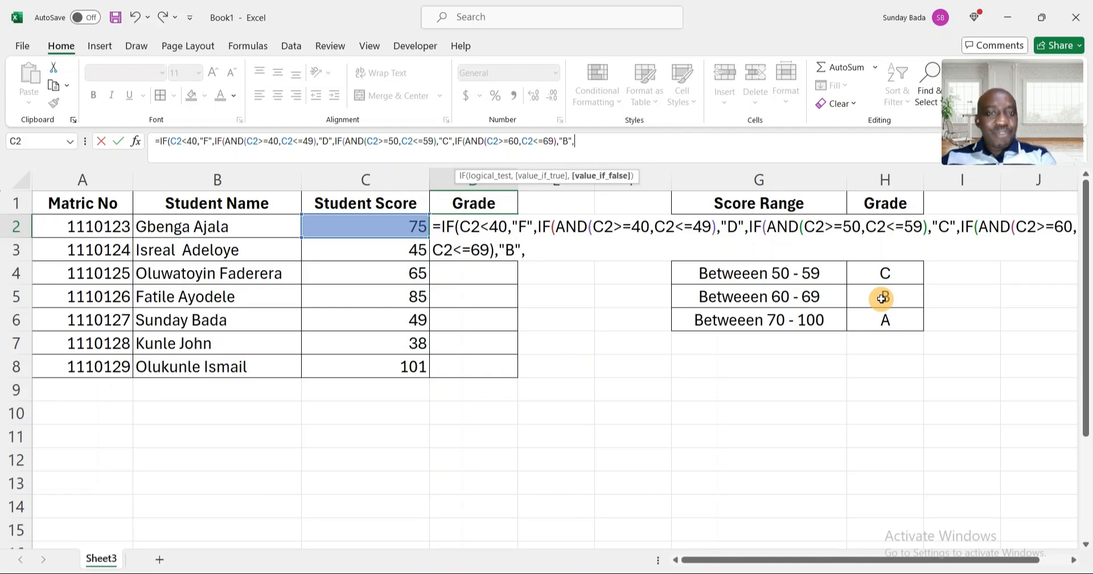
pyautogui.write('IF')
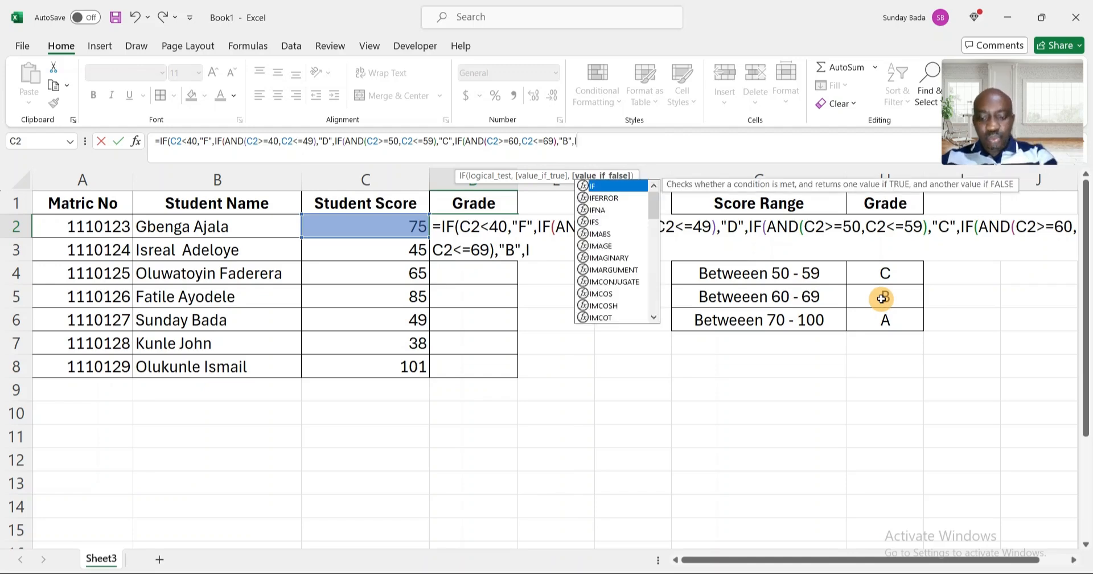
pyautogui.write('(')
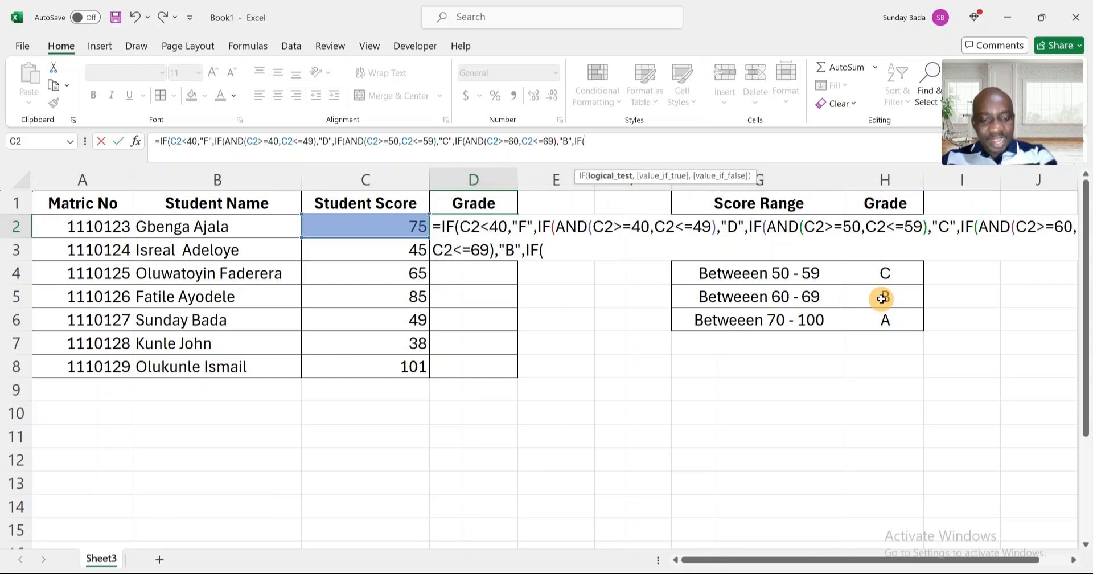
pyautogui.write('AND(')
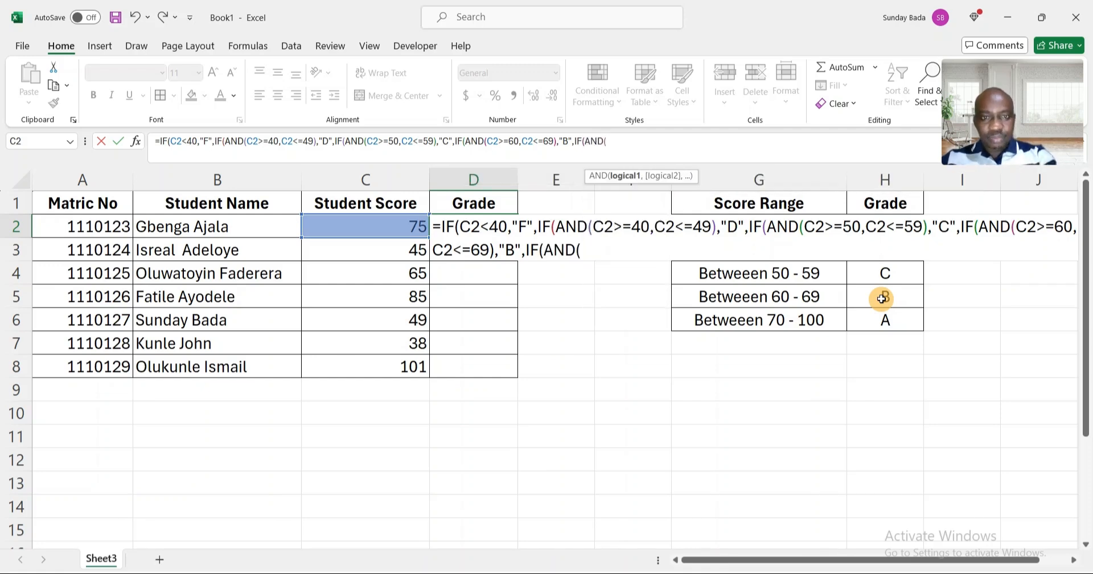
# Nest a fifth IF with AND, starting with the condition C2>=70.
pyautogui.click(378, 224)
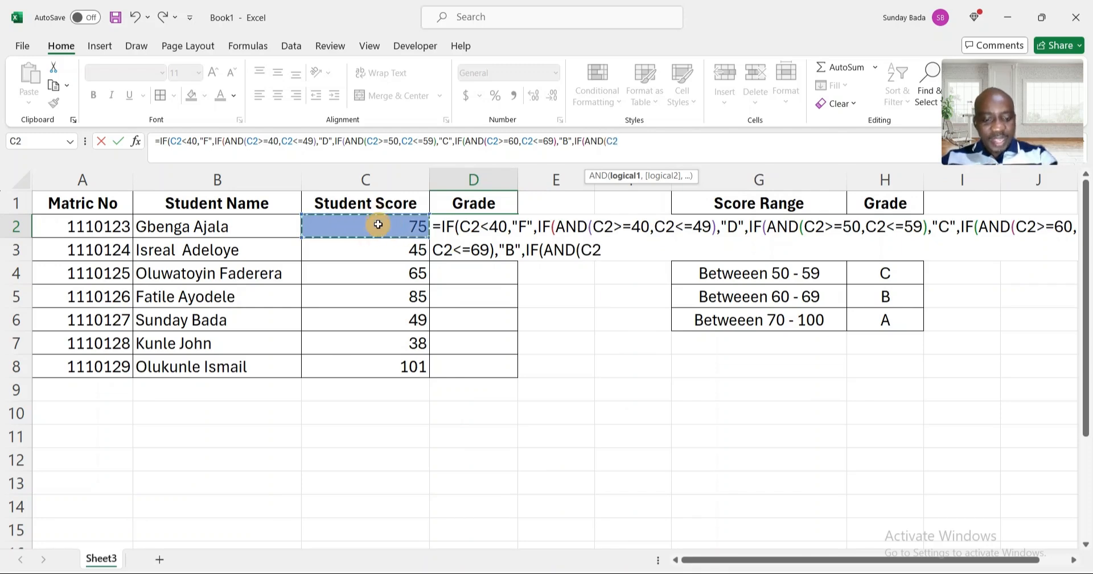
pyautogui.write('>=')
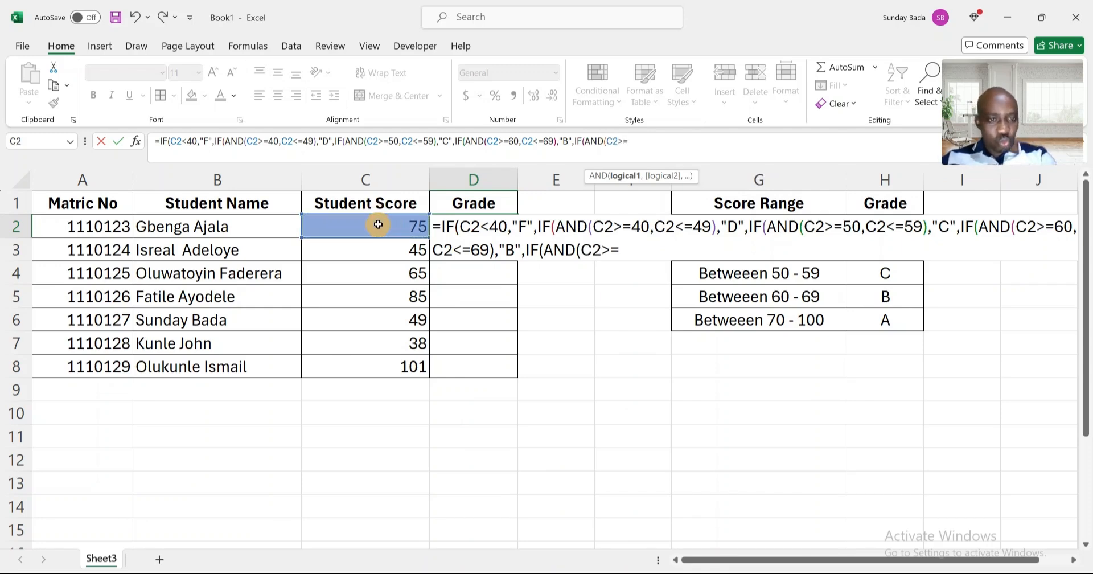
pyautogui.write('7')
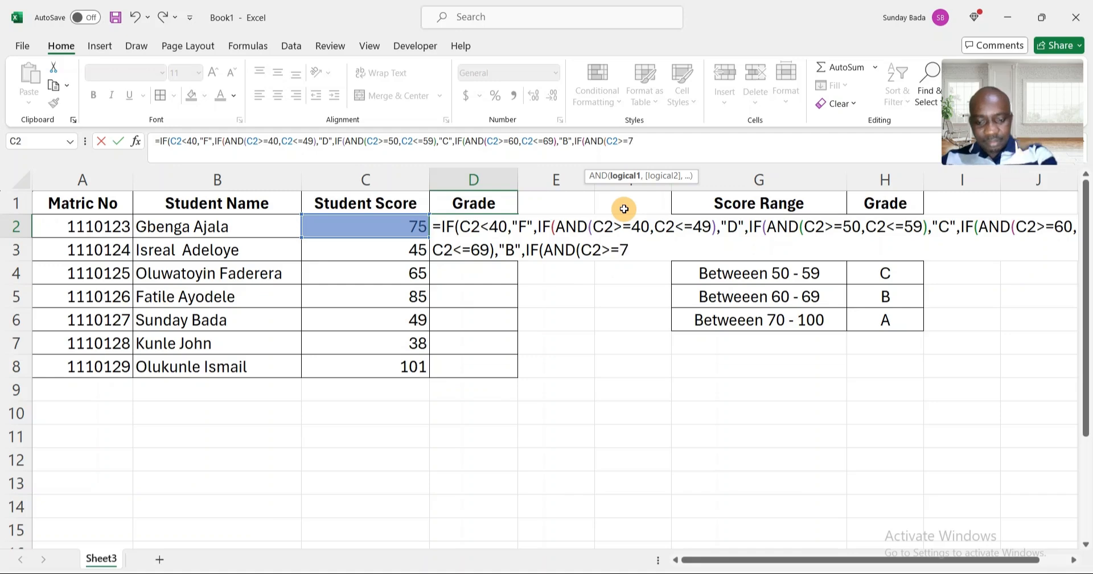
pyautogui.write('0,')
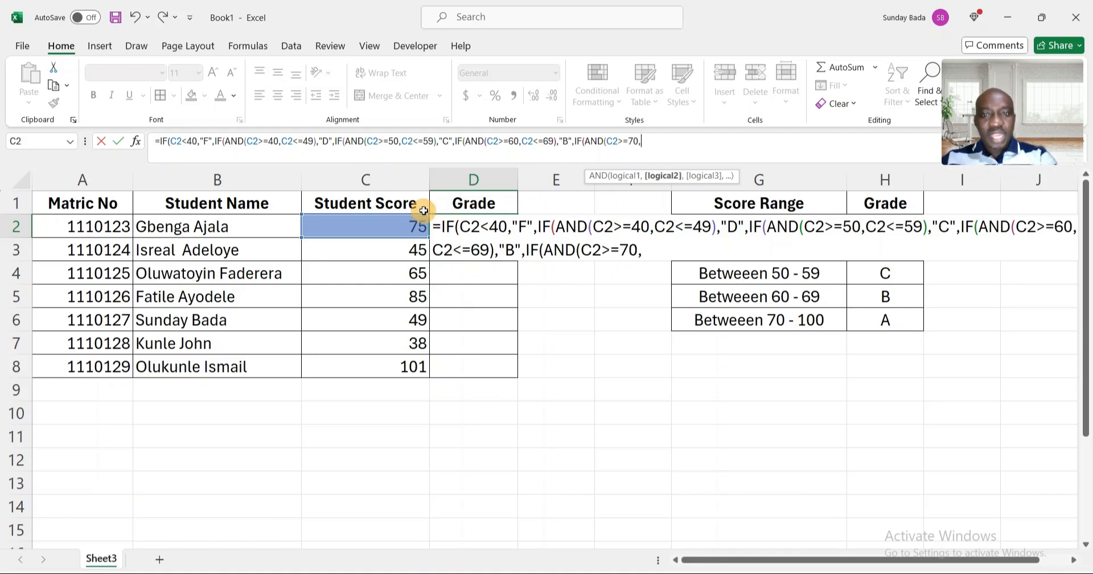
# Add the second AND condition C2<=100 and close the AND function.
pyautogui.click(382, 226)
pyautogui.write('<')
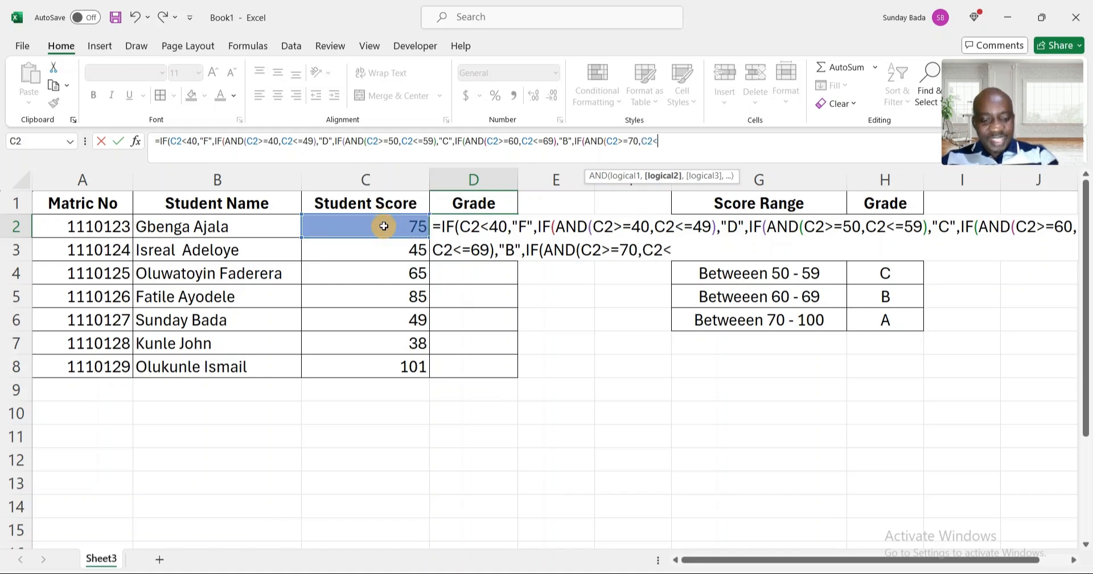
pyautogui.write('=100')
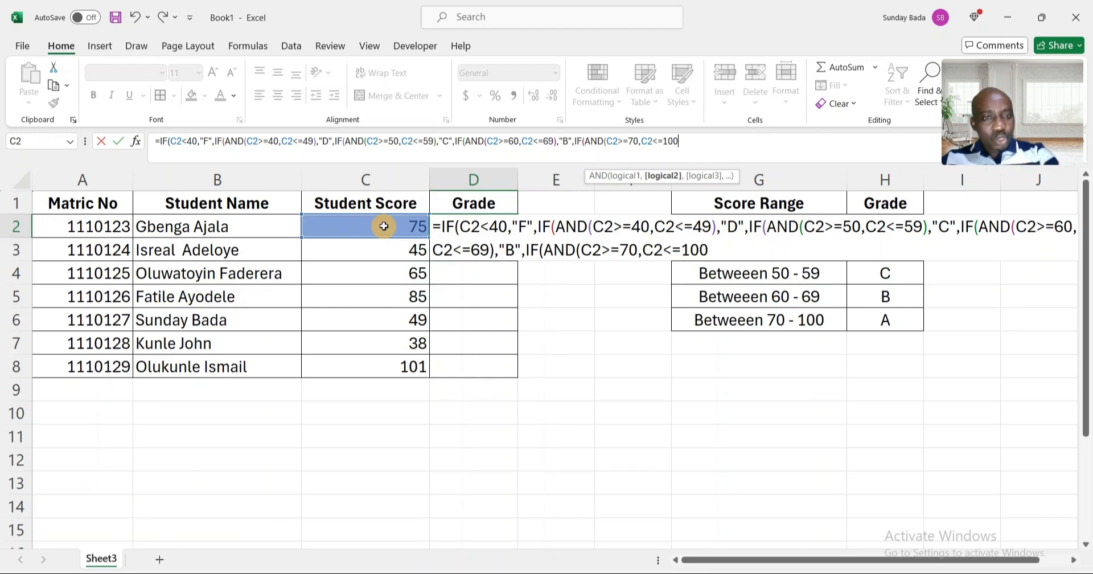
pyautogui.write(')')
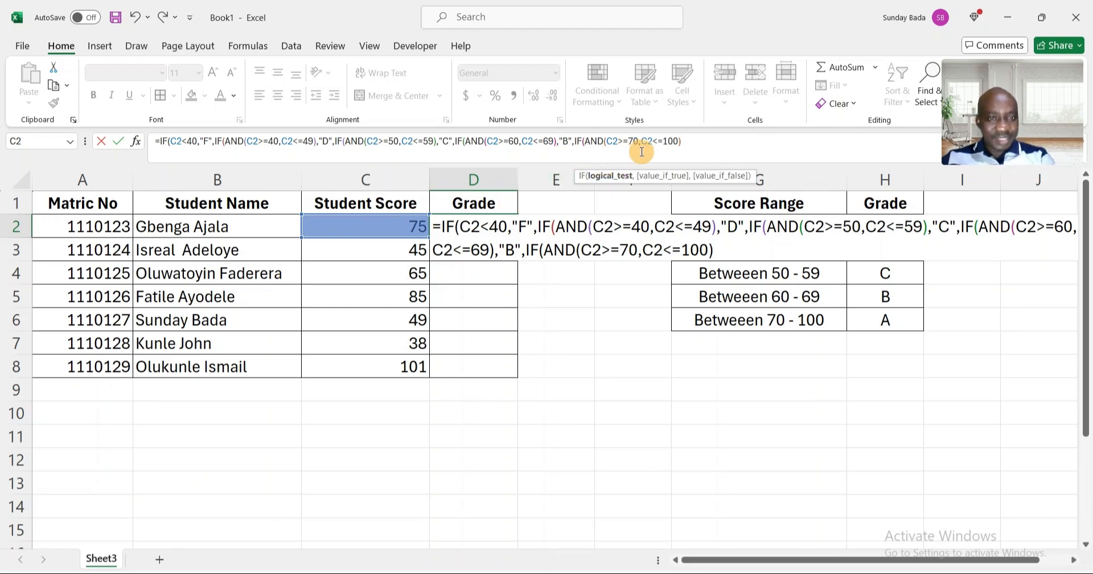
pyautogui.write(',')
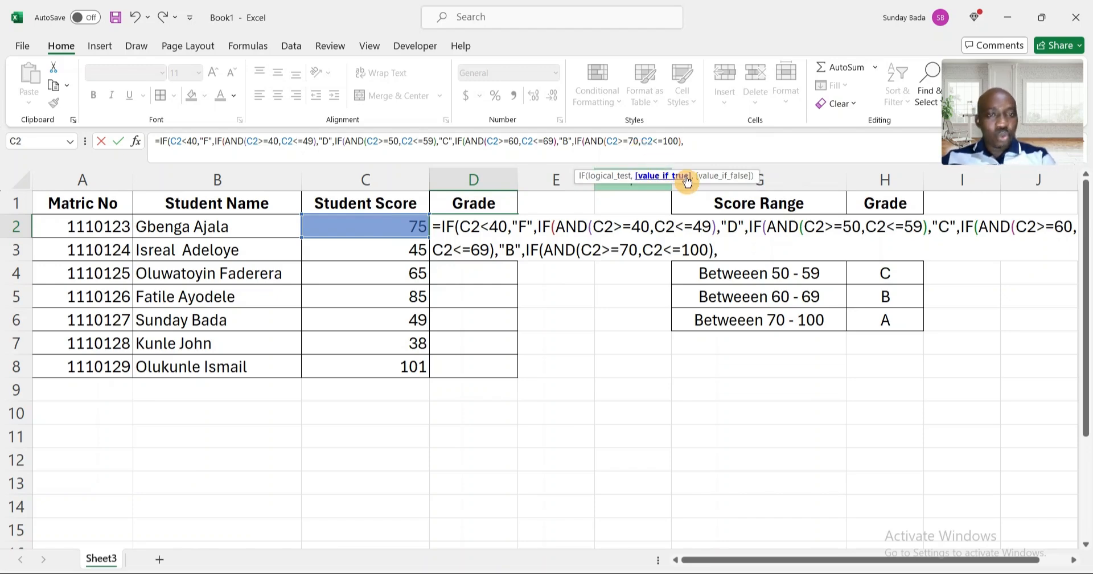
pyautogui.write('"')
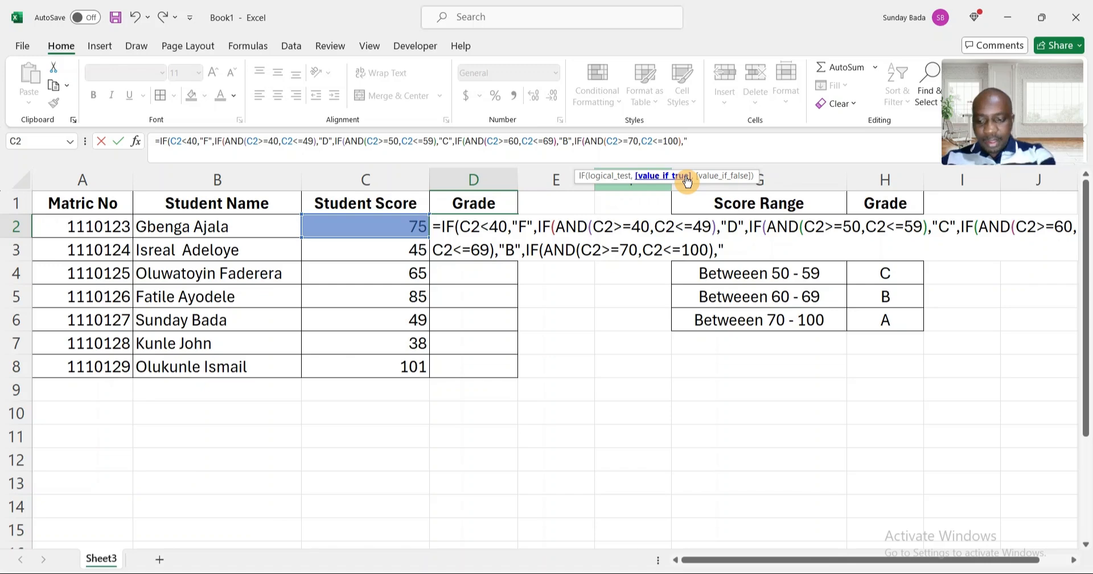
pyautogui.write('A"')
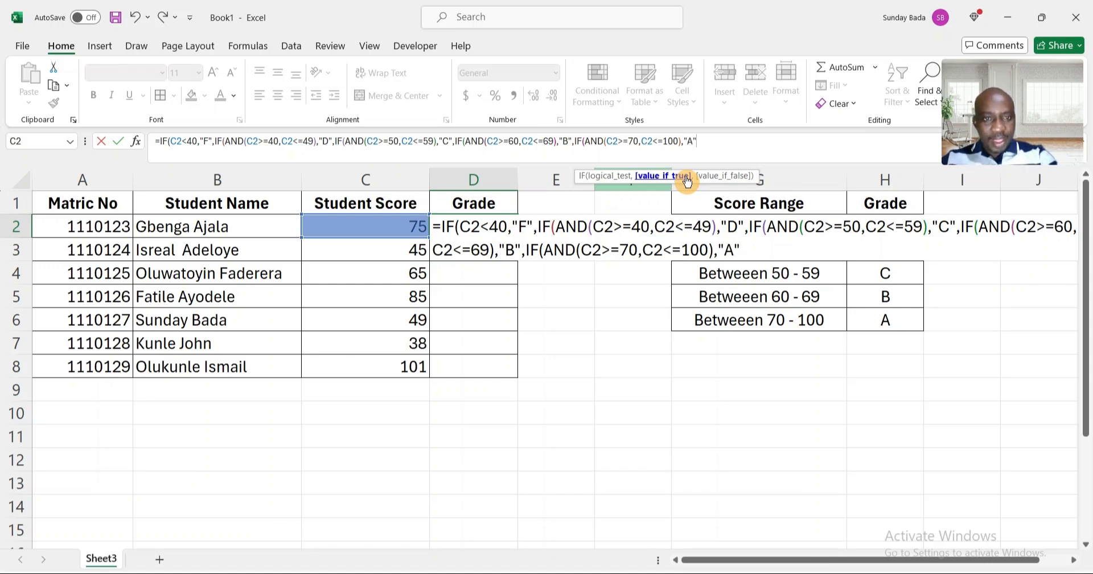
pyautogui.write(',')
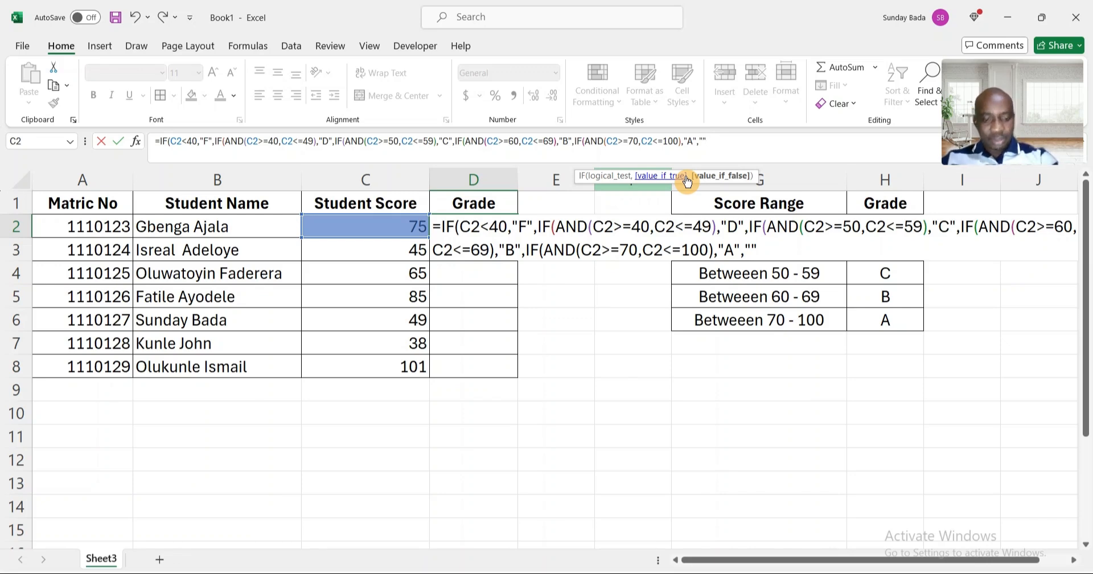
# Add an empty string as the final false result, close all remaining parentheses and enter the formula.
pyautogui.write(')')
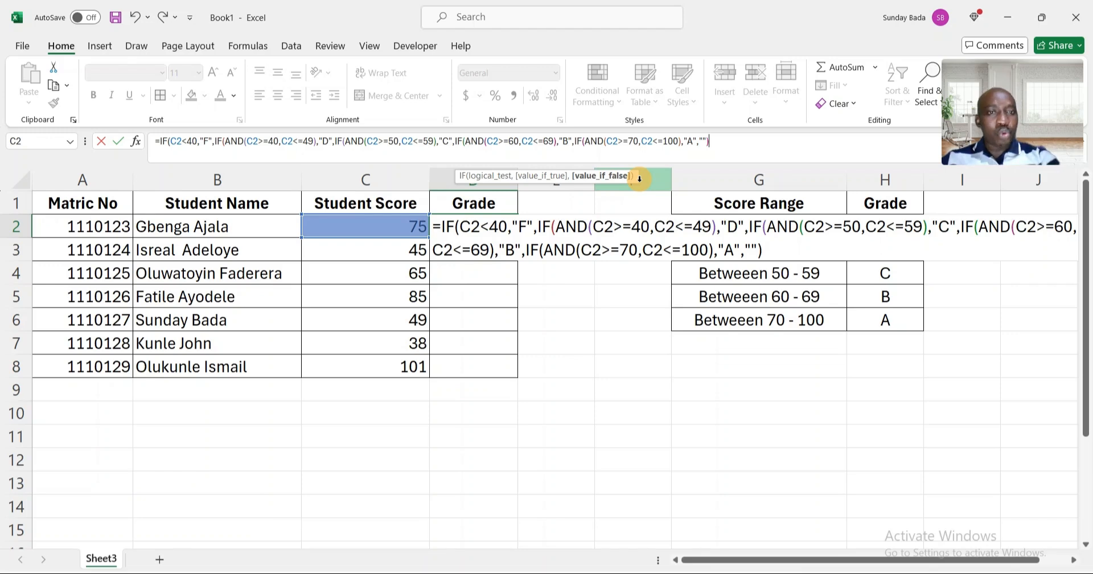
pyautogui.click(736, 147)
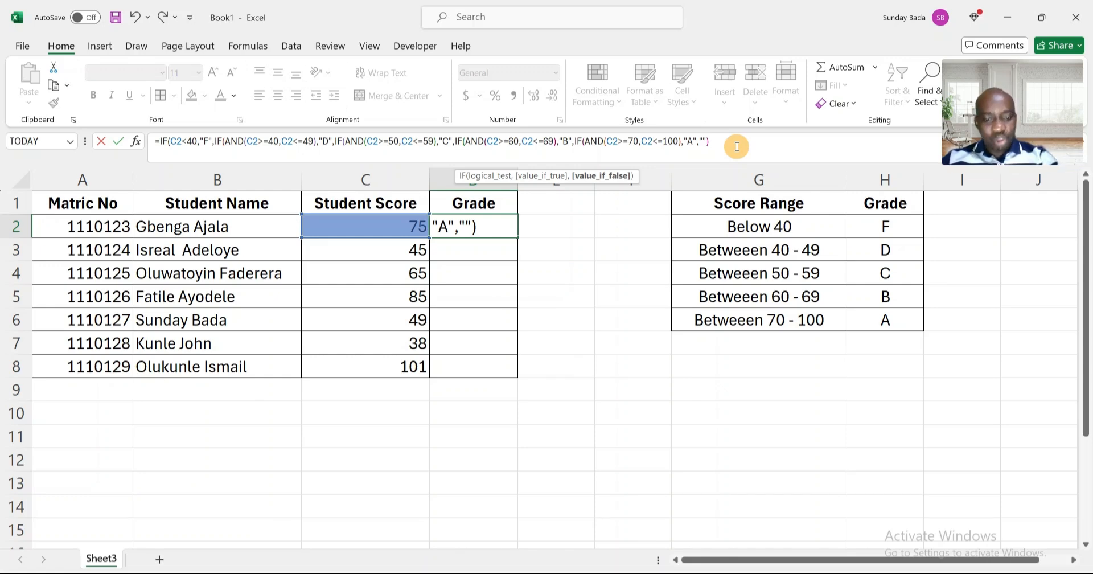
pyautogui.write(')')
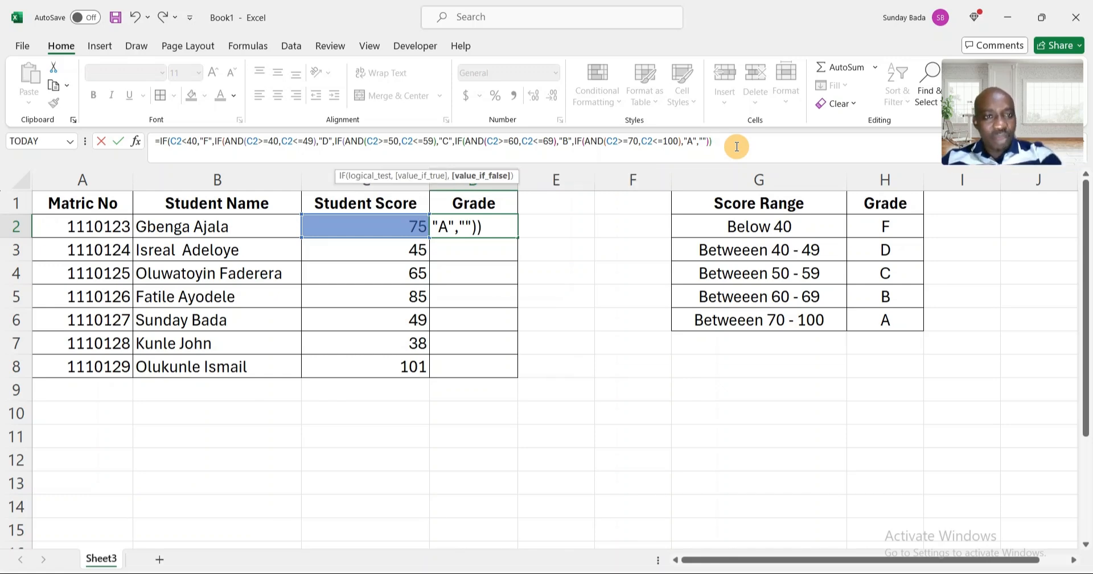
pyautogui.write(')')
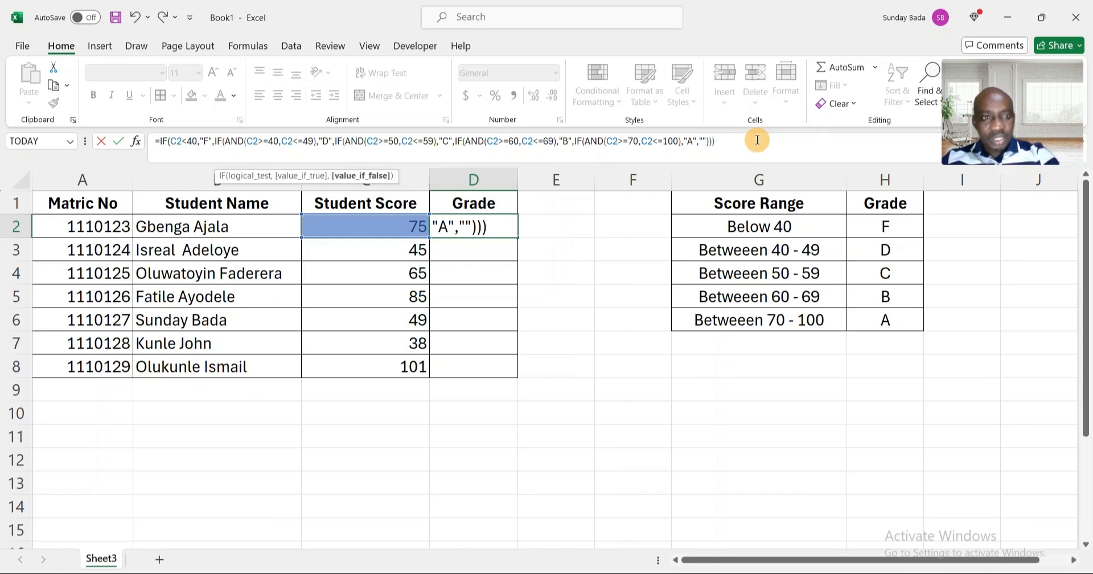
pyautogui.write('))')
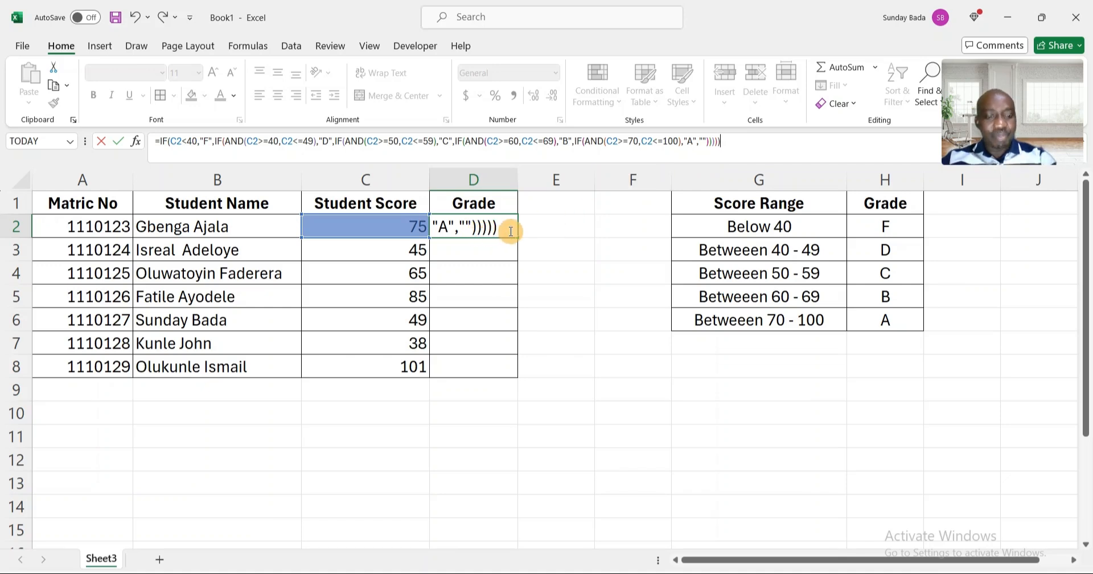
pyautogui.press('Return')
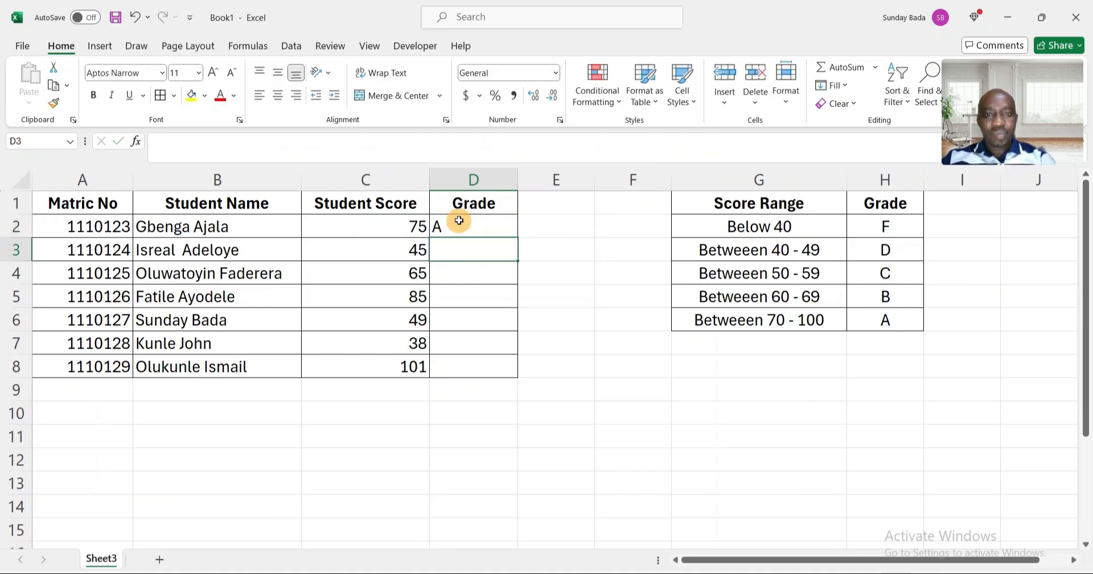
# Copy the grade formula from D2 down the Grade column through row 8.
pyautogui.click(459, 220)
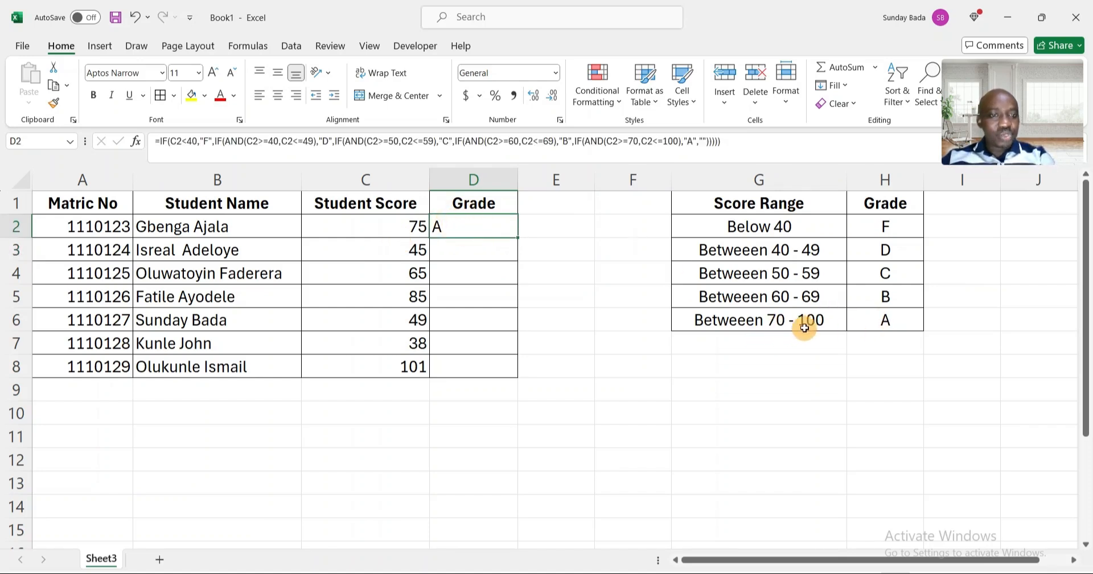
pyautogui.doubleClick(518, 239)
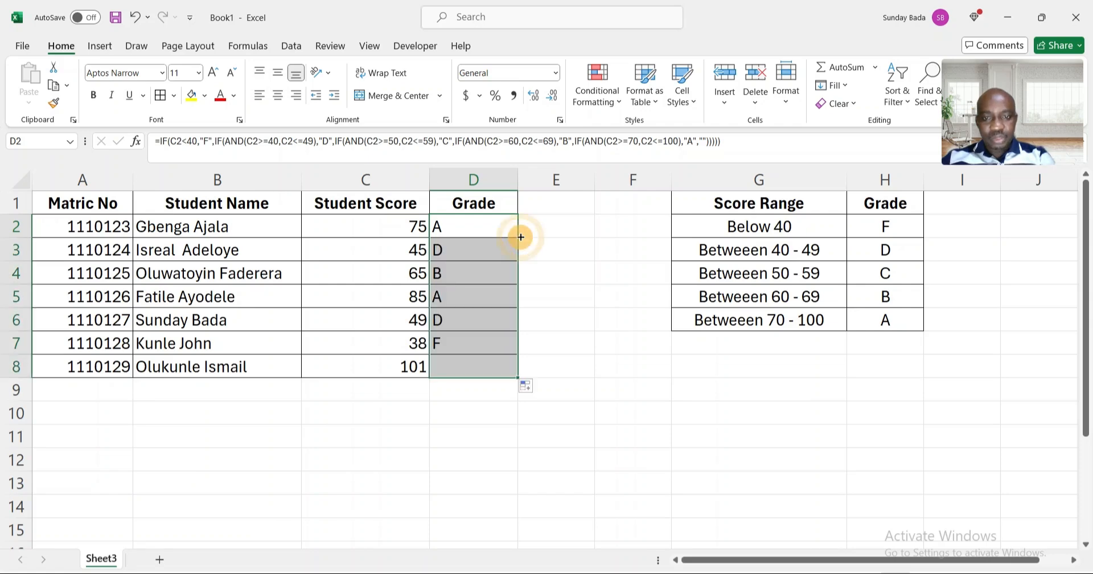
# Change the score in C8 to 100 and check its grade.
pyautogui.click(449, 347)
pyautogui.click(471, 366)
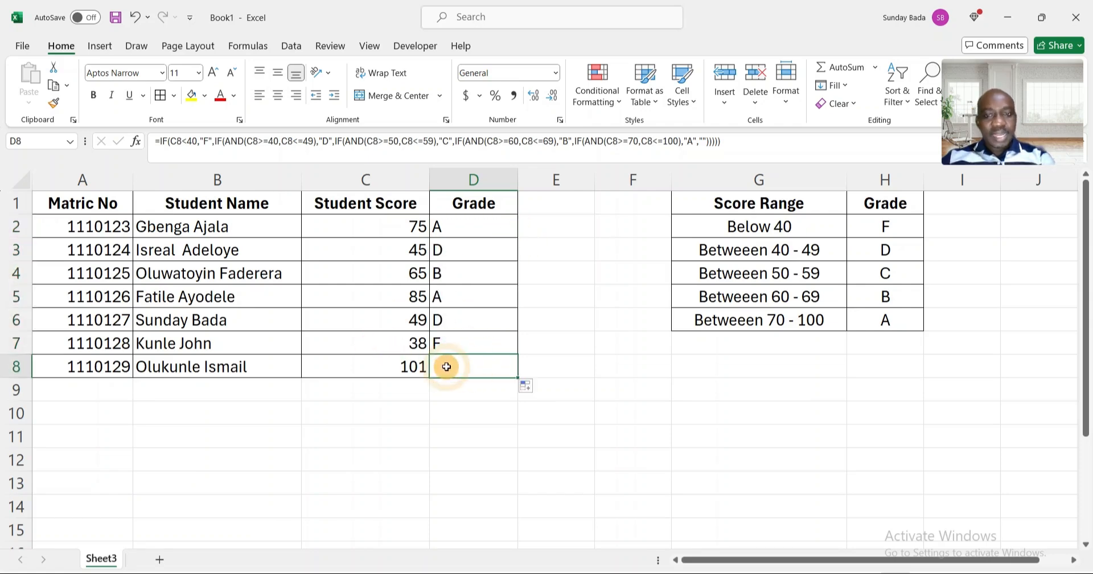
pyautogui.click(391, 361)
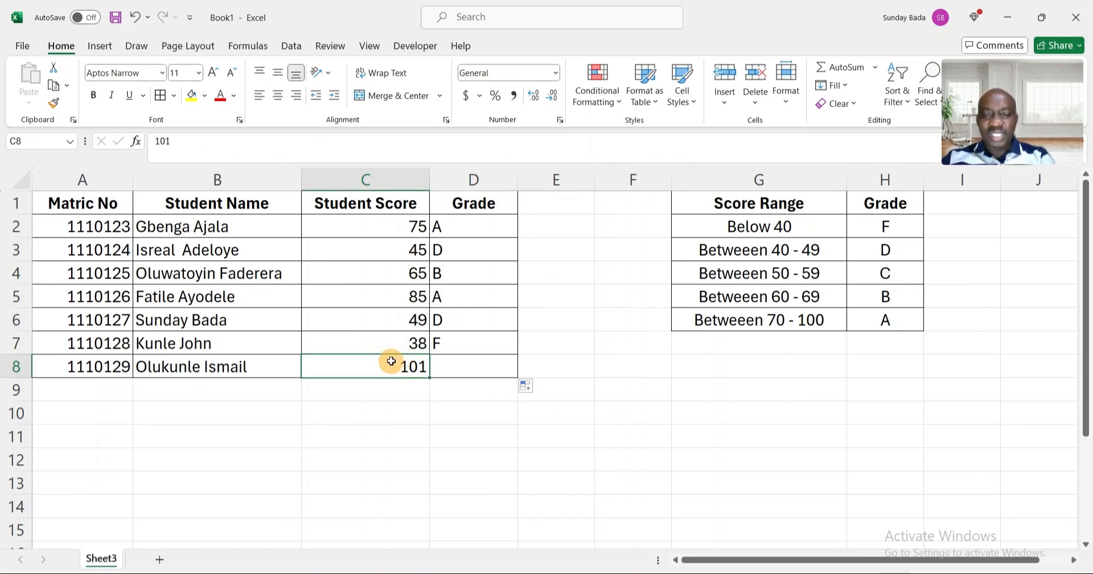
pyautogui.click(454, 366)
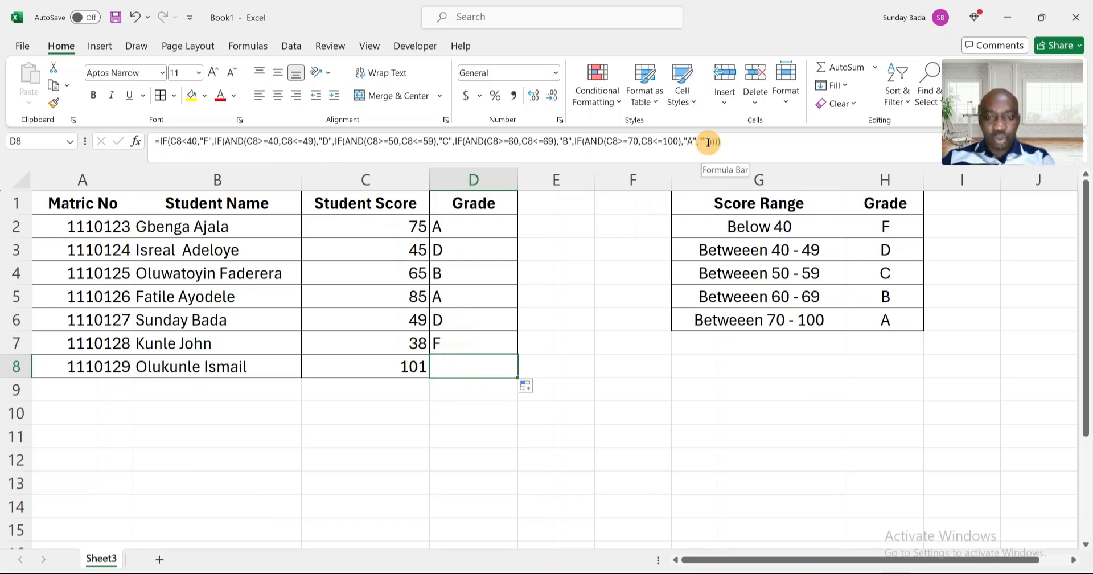
pyautogui.click(392, 363)
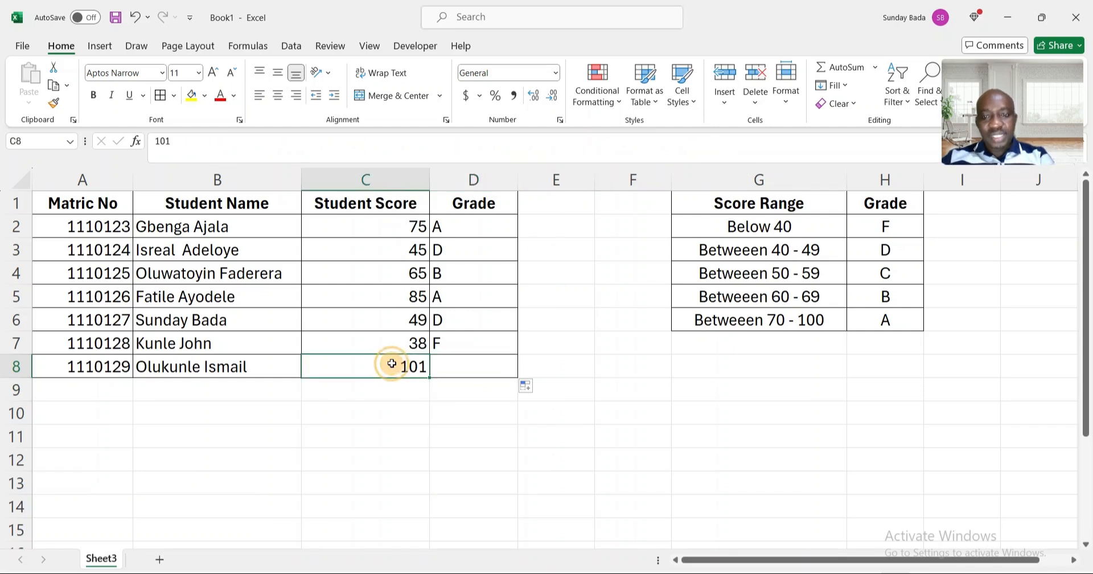
pyautogui.write('100')
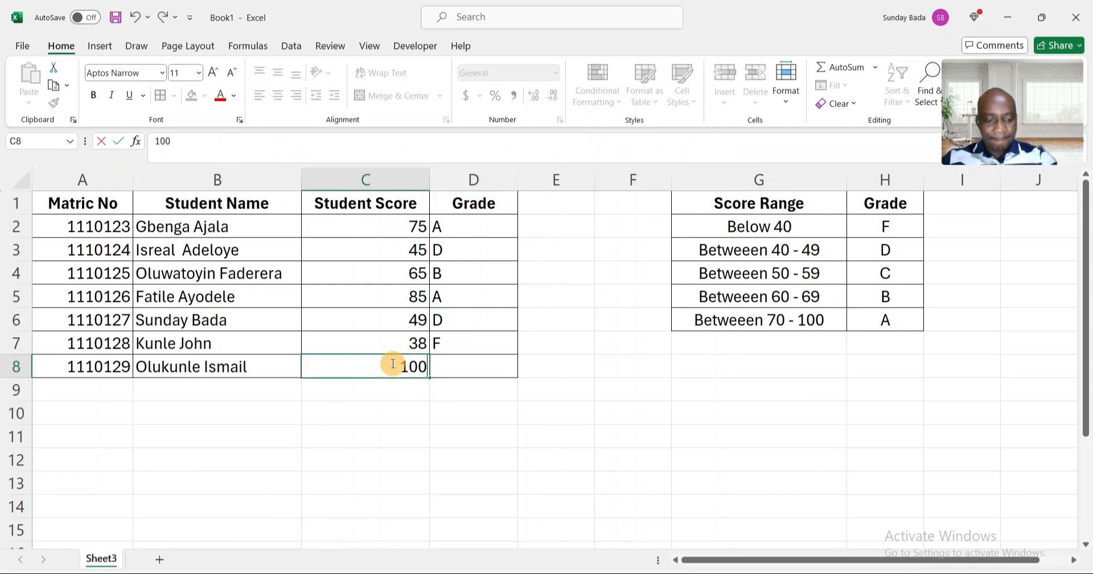
pyautogui.press('Return')
pyautogui.click(447, 363)
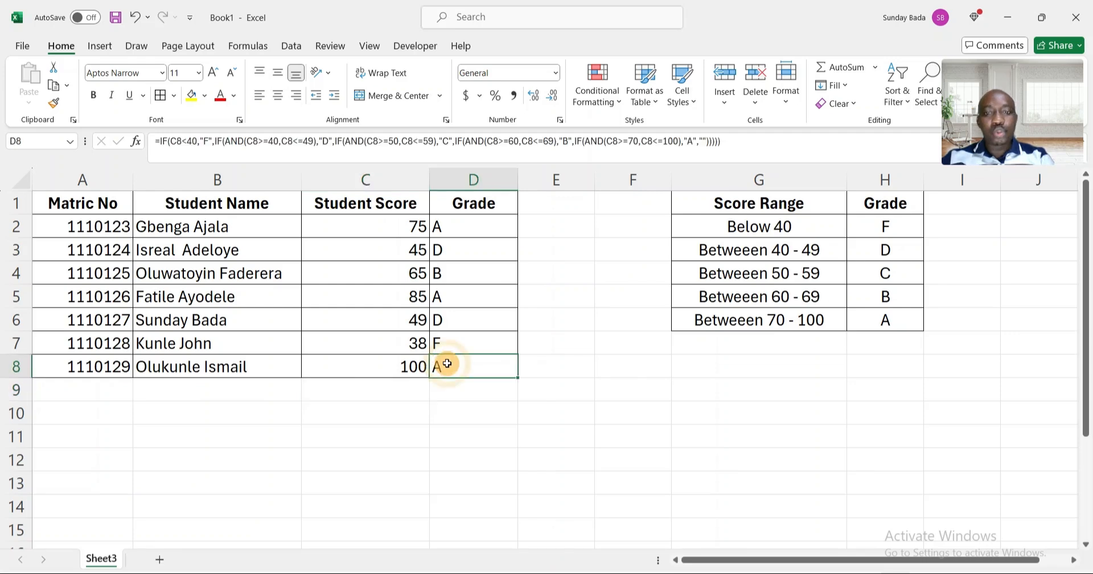
# Add a new student in row 9 with a matric number, the student's name and a score of 35.
pyautogui.click(93, 384)
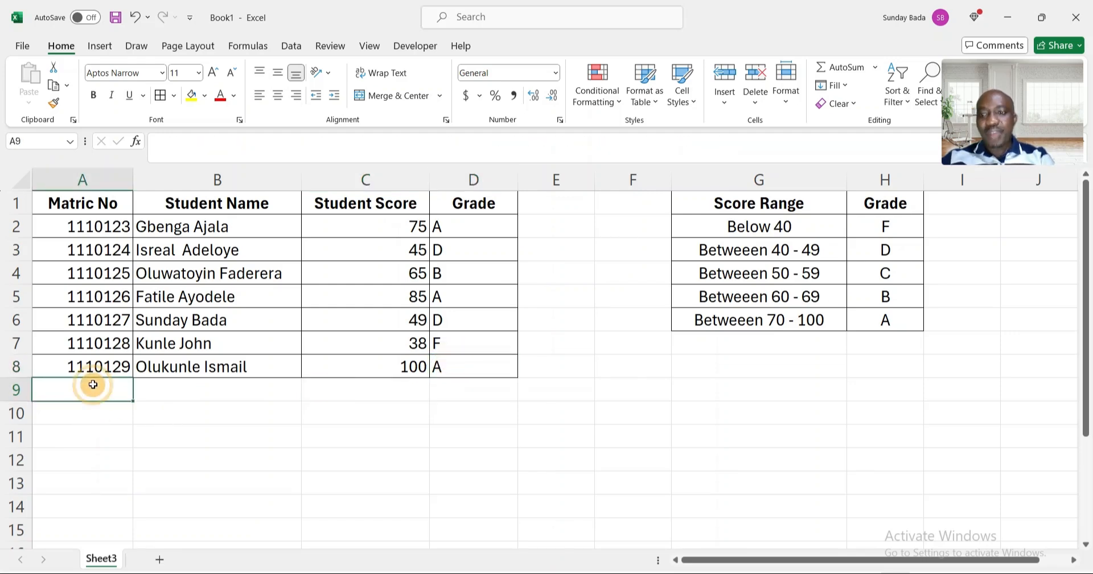
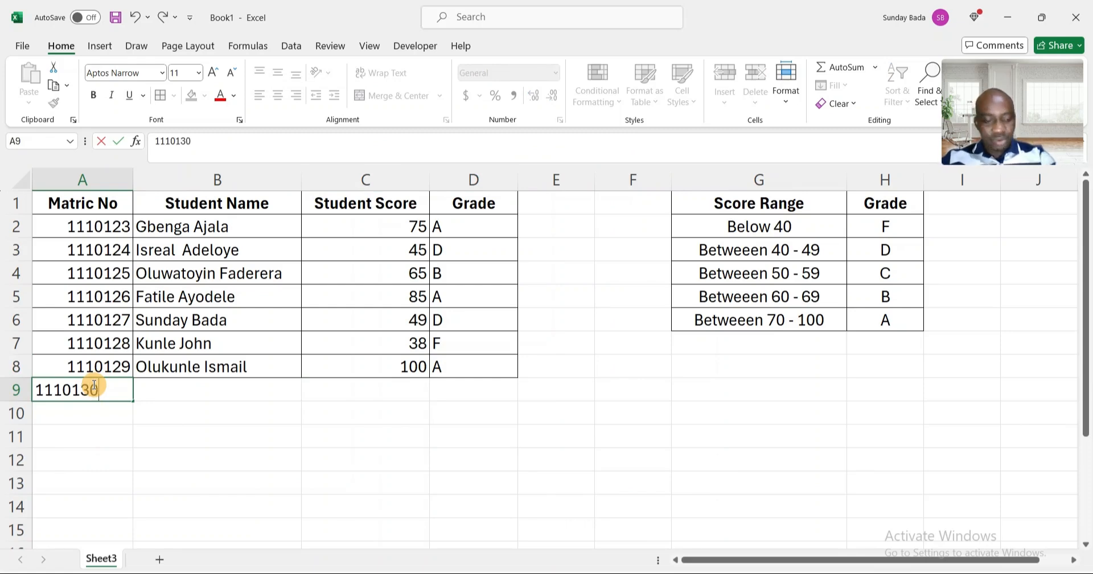
pyautogui.press('Tab')
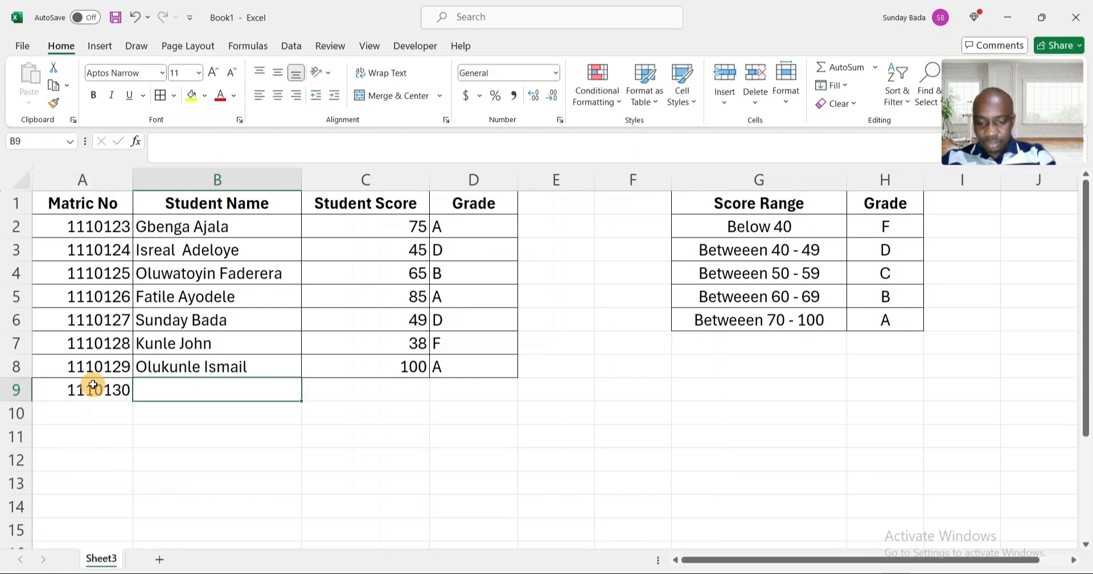
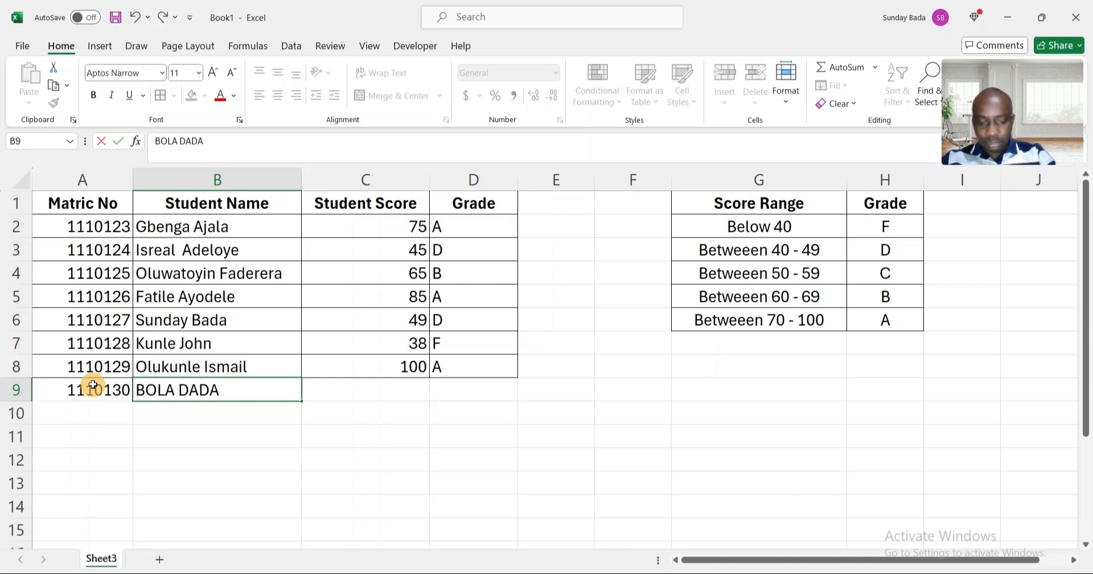
pyautogui.press('Tab')
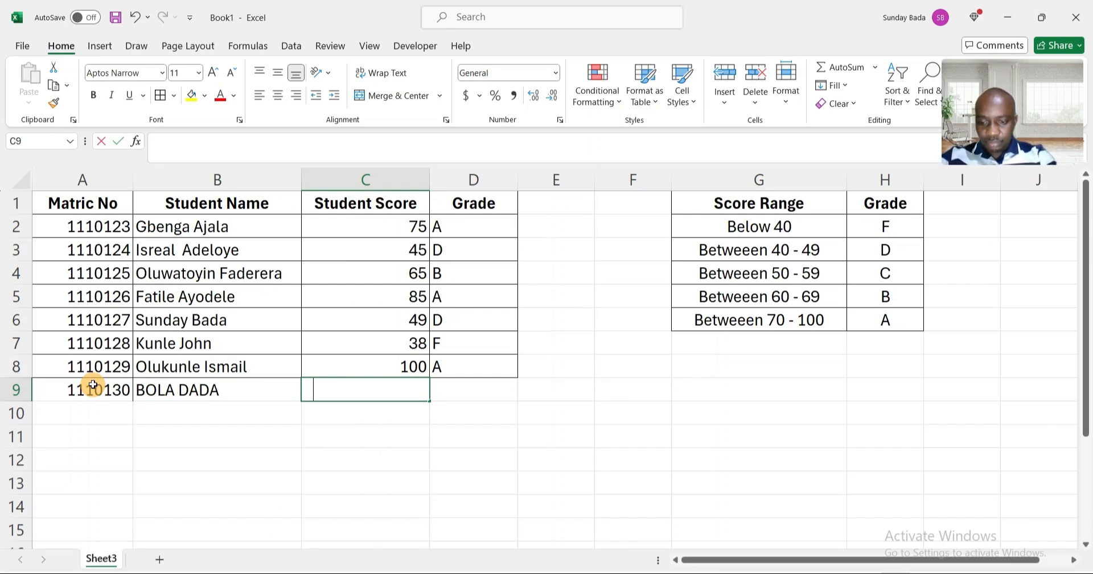
pyautogui.write('35')
pyautogui.press('Return')
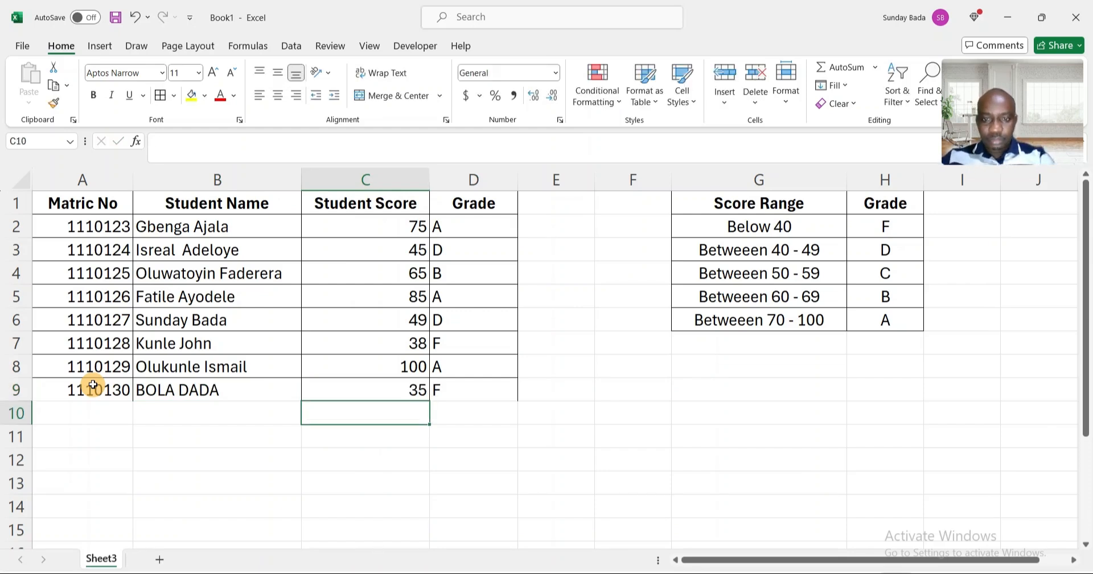
# Change the score in C6 to 85 and check the updated grade.
pyautogui.click(382, 394)
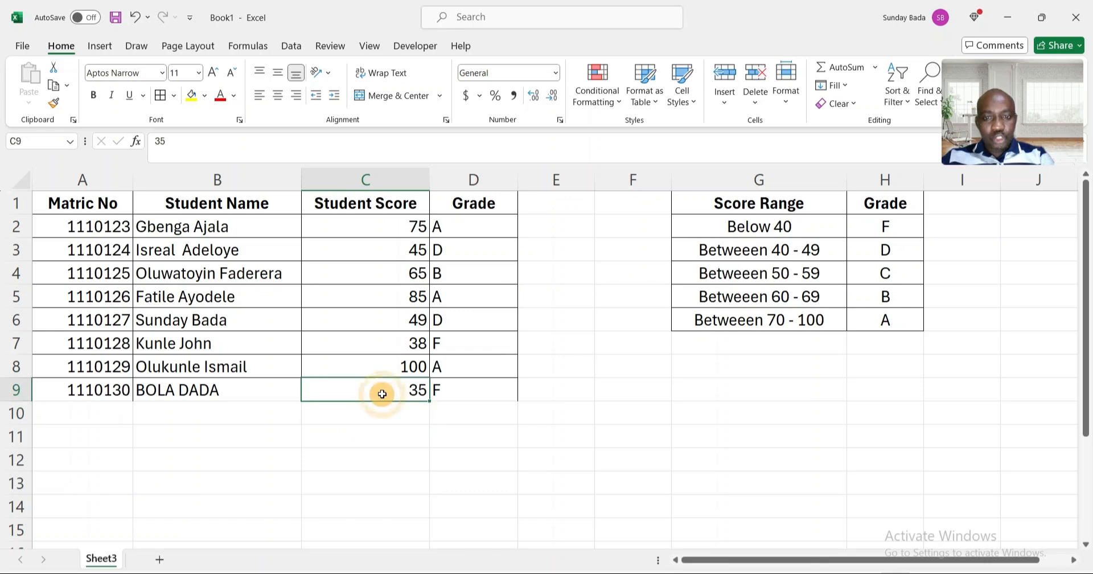
pyautogui.click(484, 390)
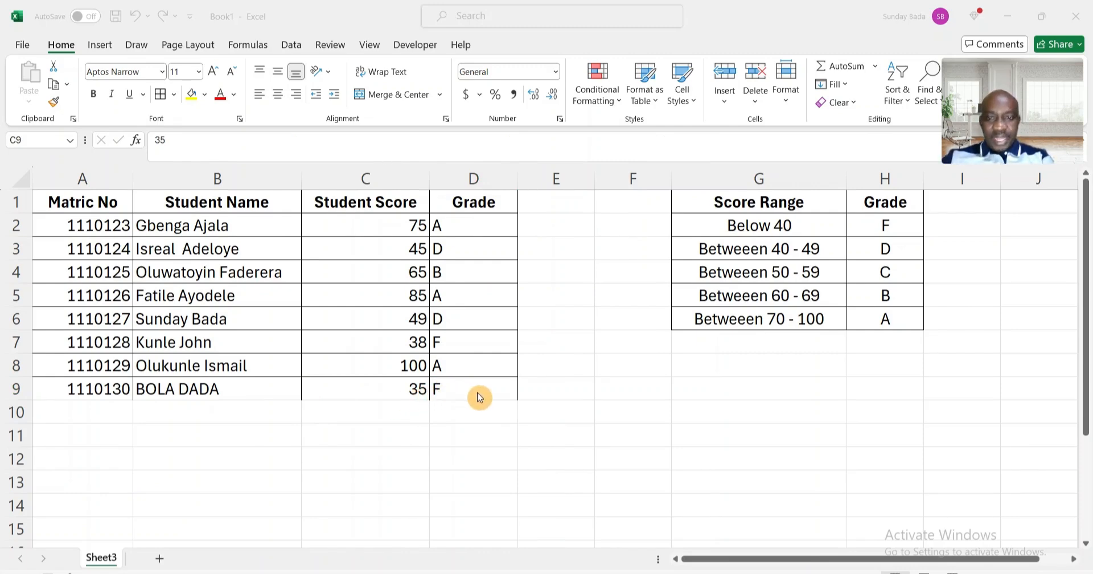
pyautogui.click(397, 316)
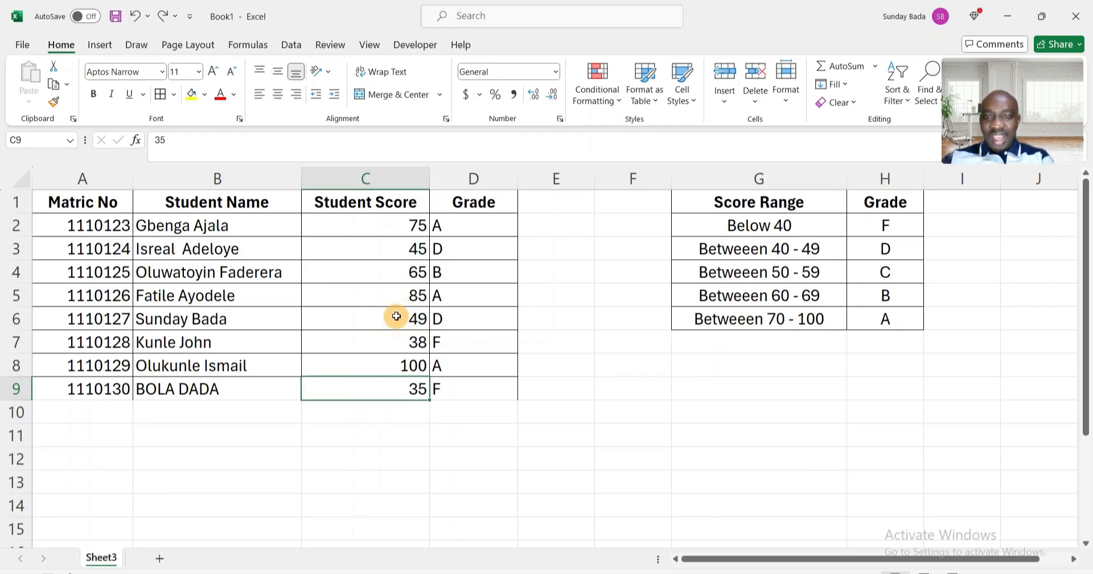
pyautogui.click(403, 317)
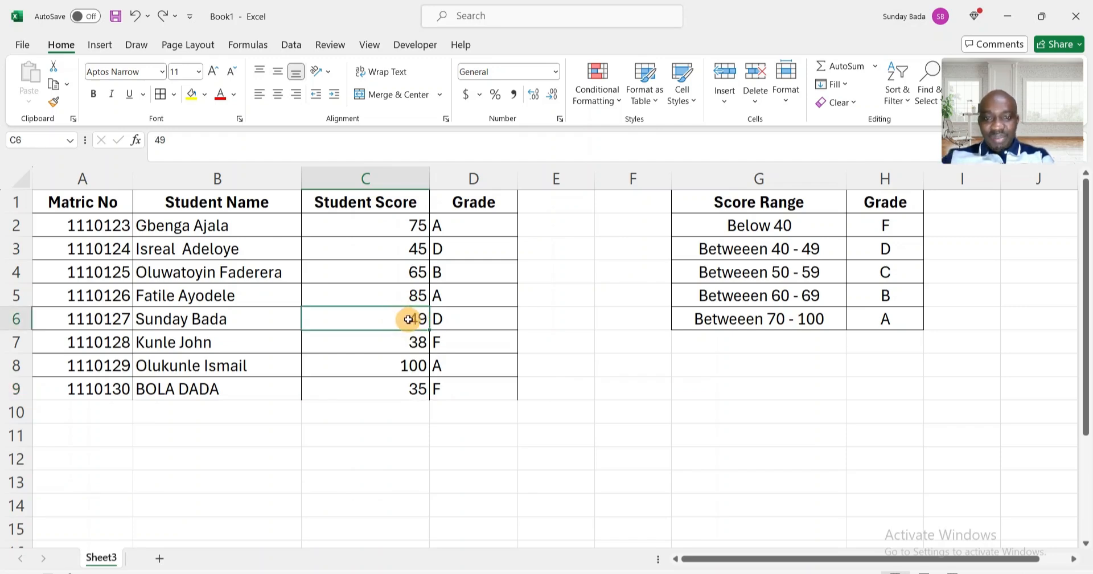
pyautogui.write('85')
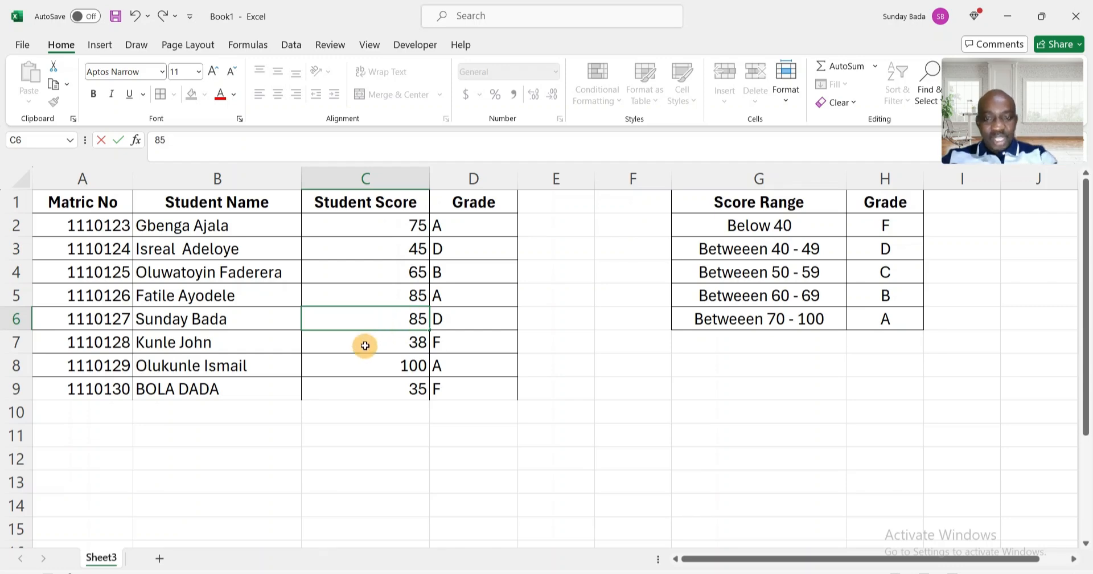
pyautogui.press('Return')
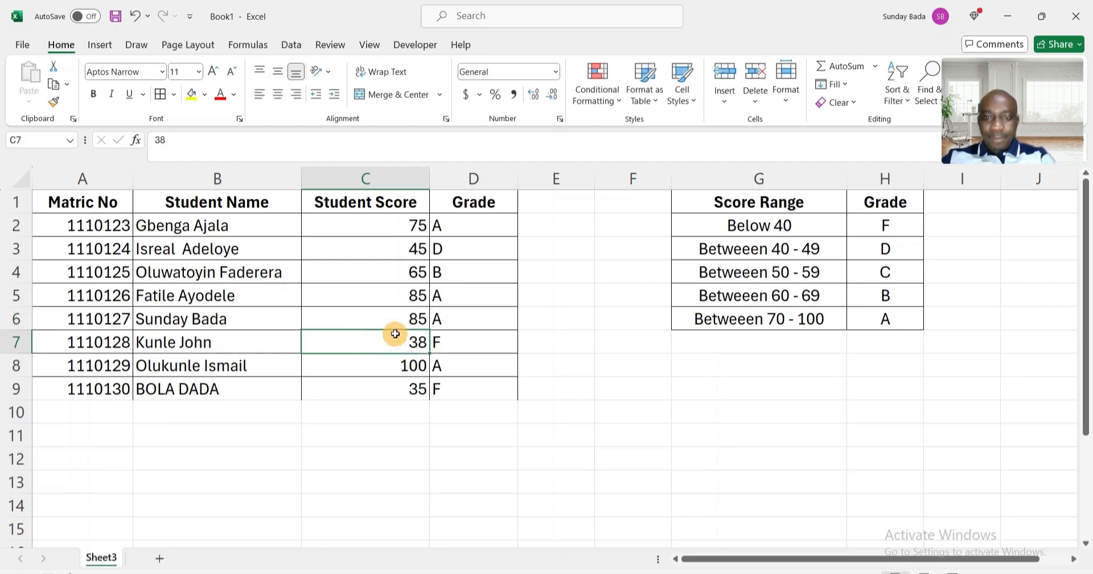
pyautogui.click(451, 320)
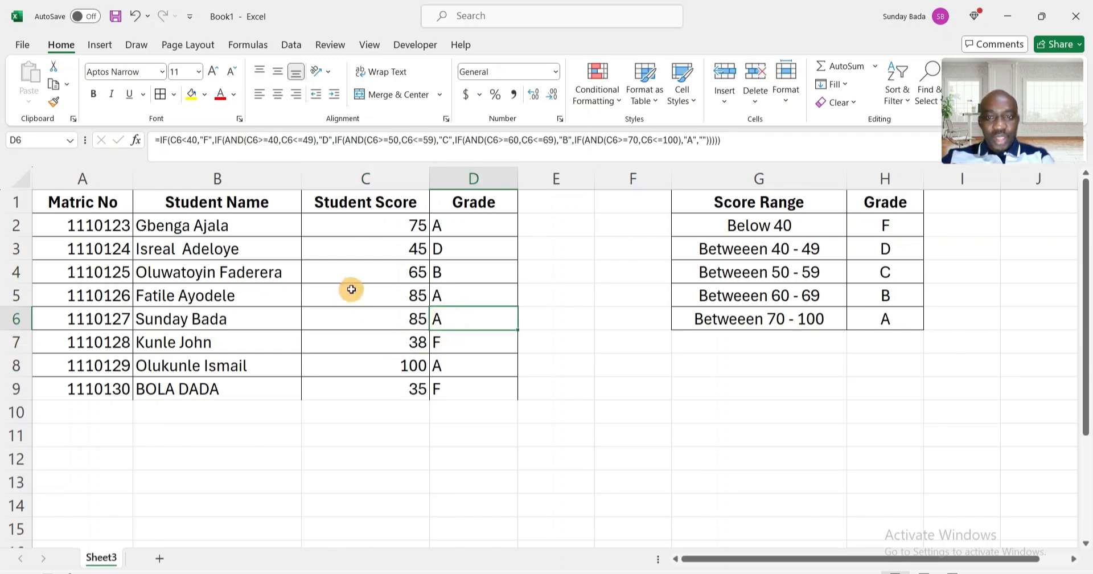
# Set the score in C3 to 40.
pyautogui.click(399, 249)
pyautogui.write('40')
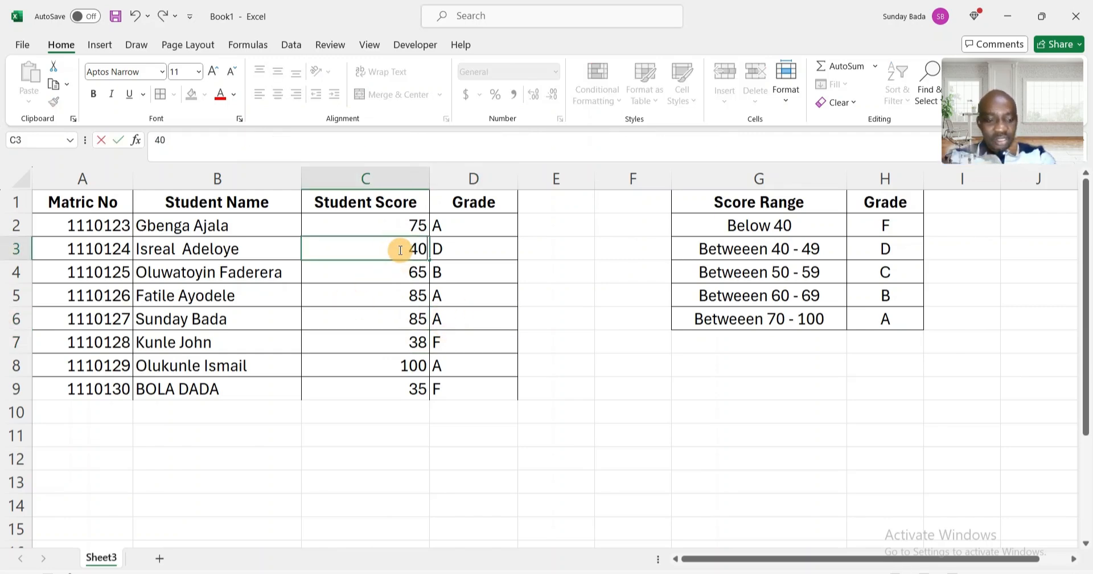
pyautogui.press('Return')
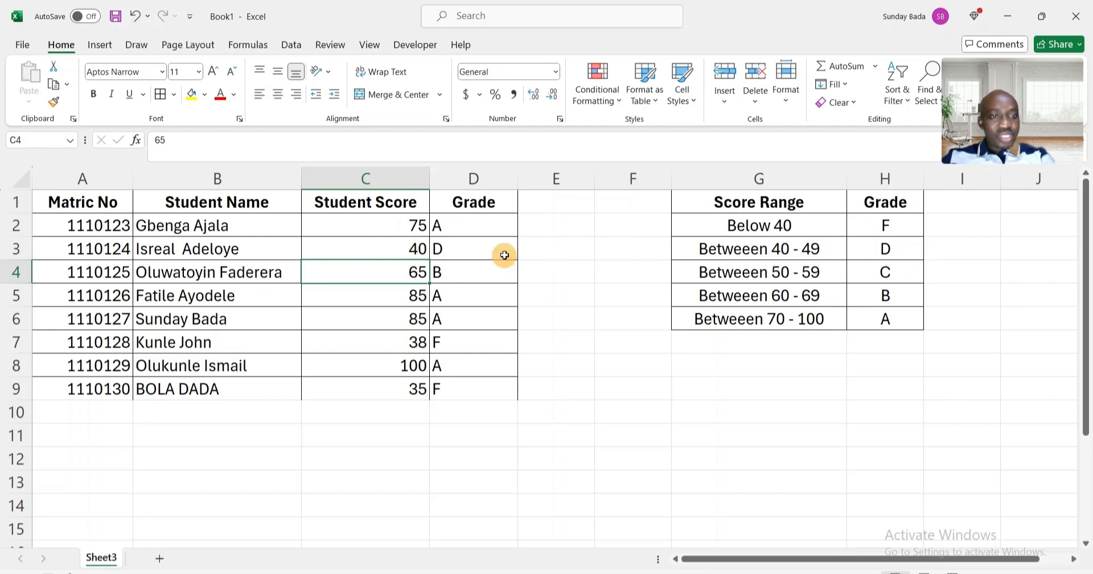
# Set the score in C3 to 39 and check its grade.
pyautogui.click(404, 250)
pyautogui.write('3')
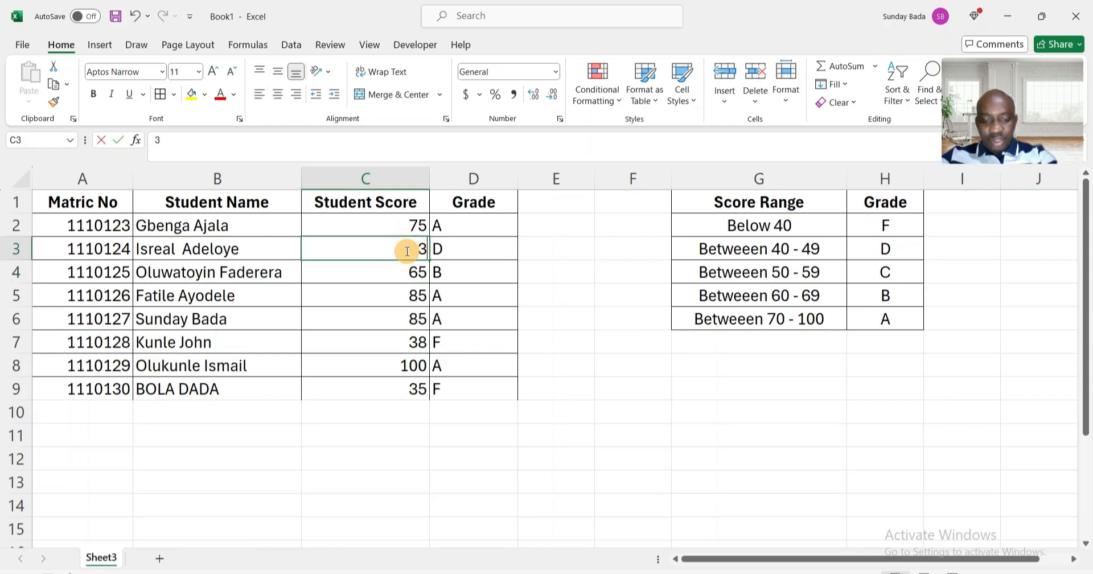
pyautogui.write('9')
pyautogui.press('Return')
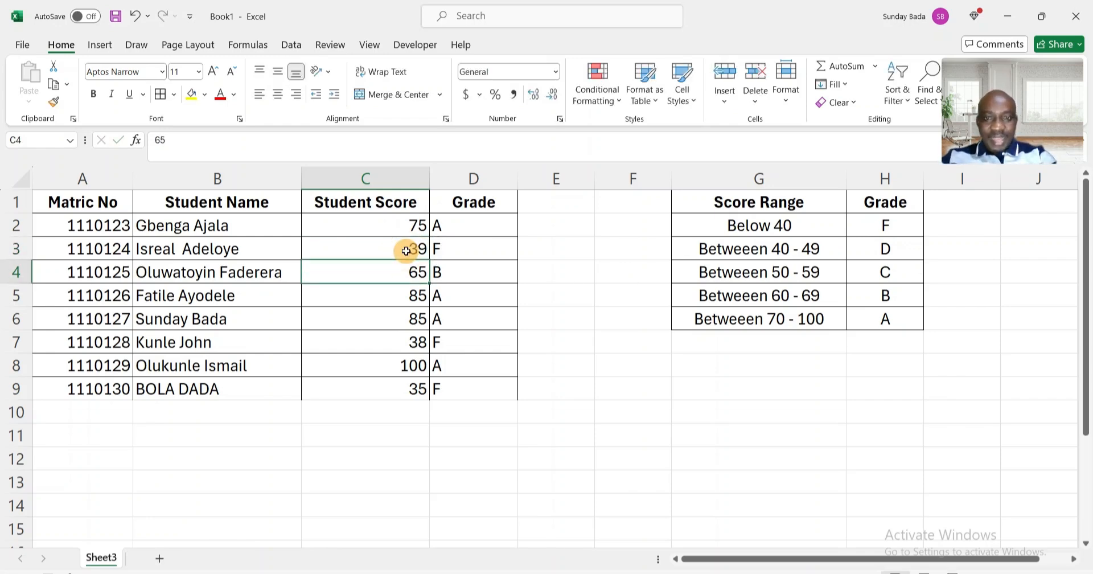
pyautogui.click(445, 249)
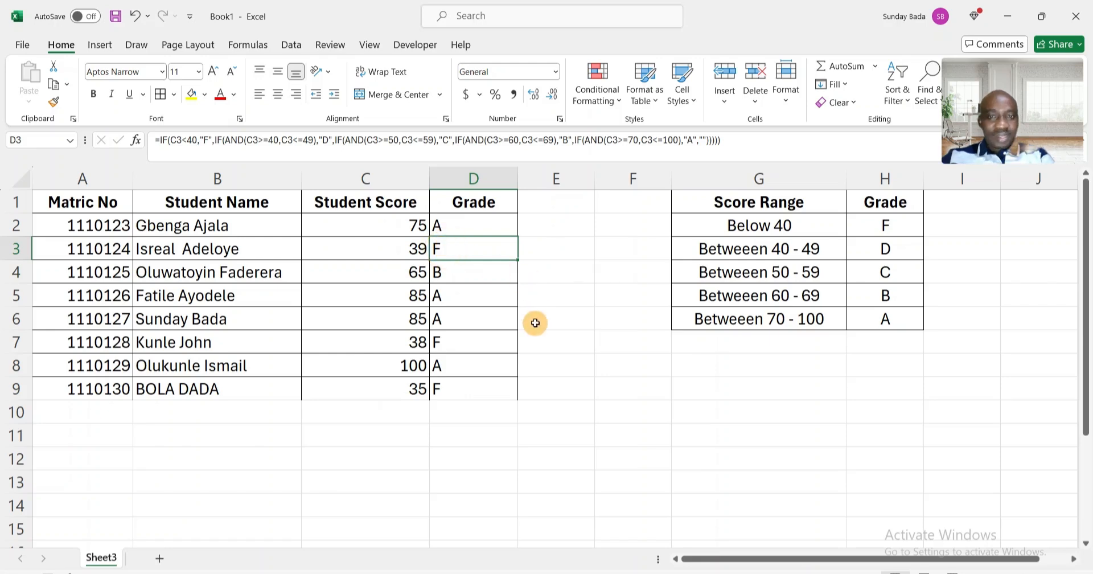